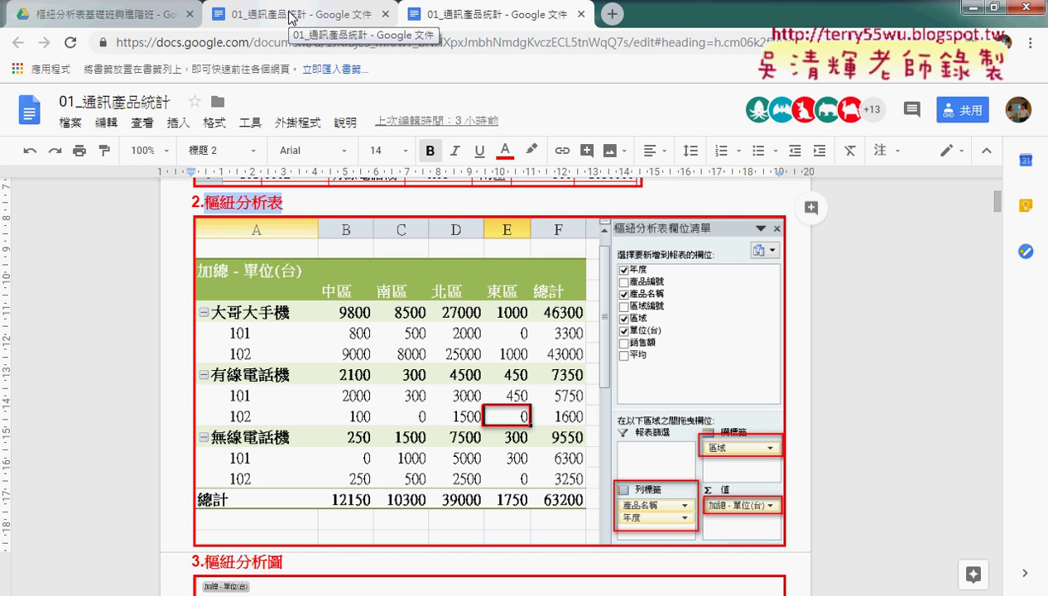
With the pen, mark the sample pivot table's product rows and their 101/102 year rows.
click(217, 201)
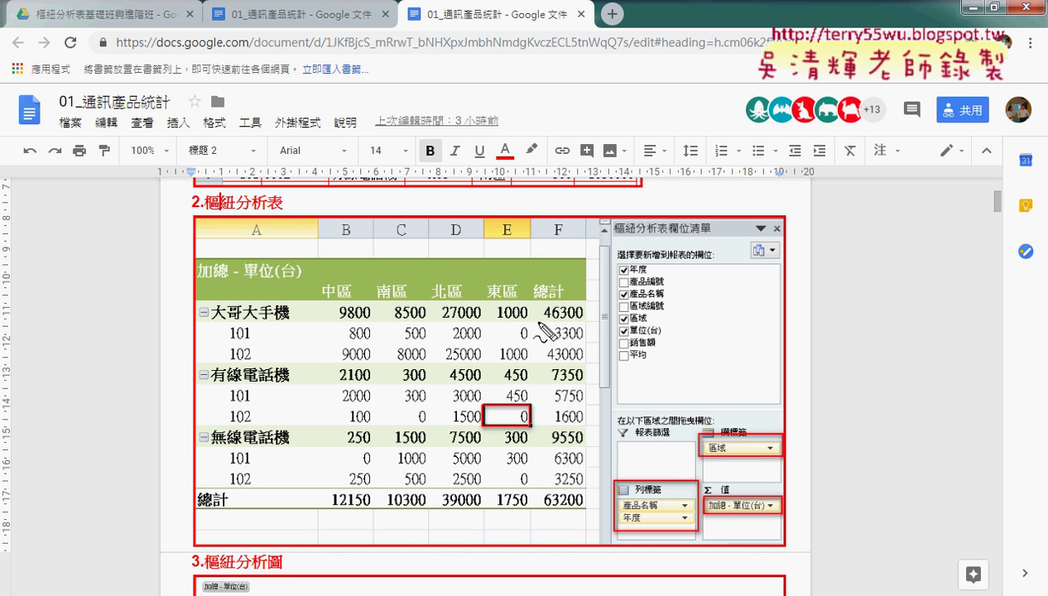
mouse_move(192, 294)
mouse_down()
mouse_move(188, 471)
mouse_move(213, 497)
mouse_move(183, 426)
mouse_up()
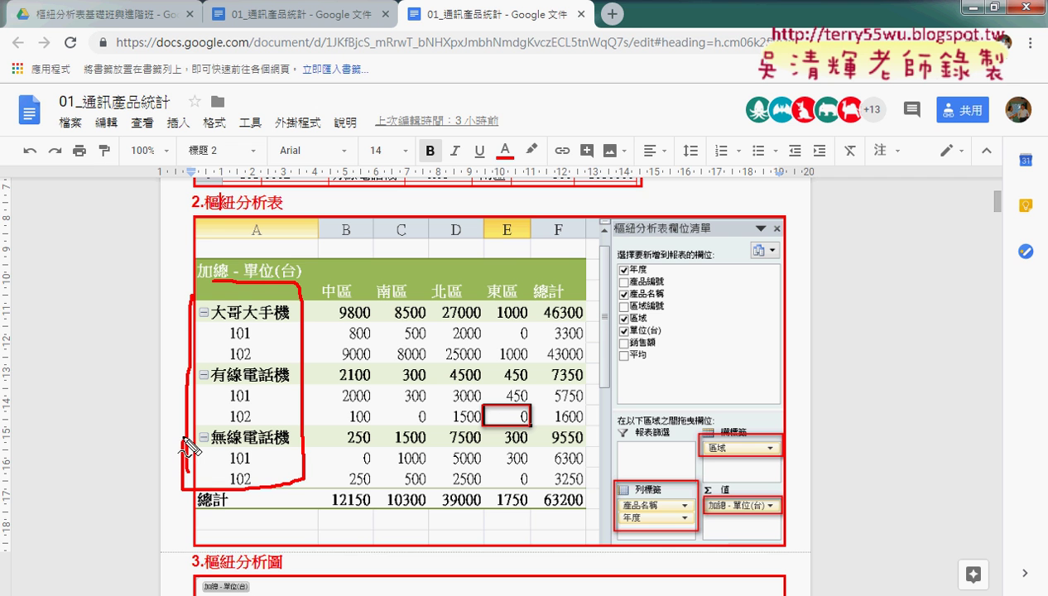
mouse_move(238, 364)
mouse_down()
mouse_move(261, 379)
mouse_move(249, 377)
mouse_up()
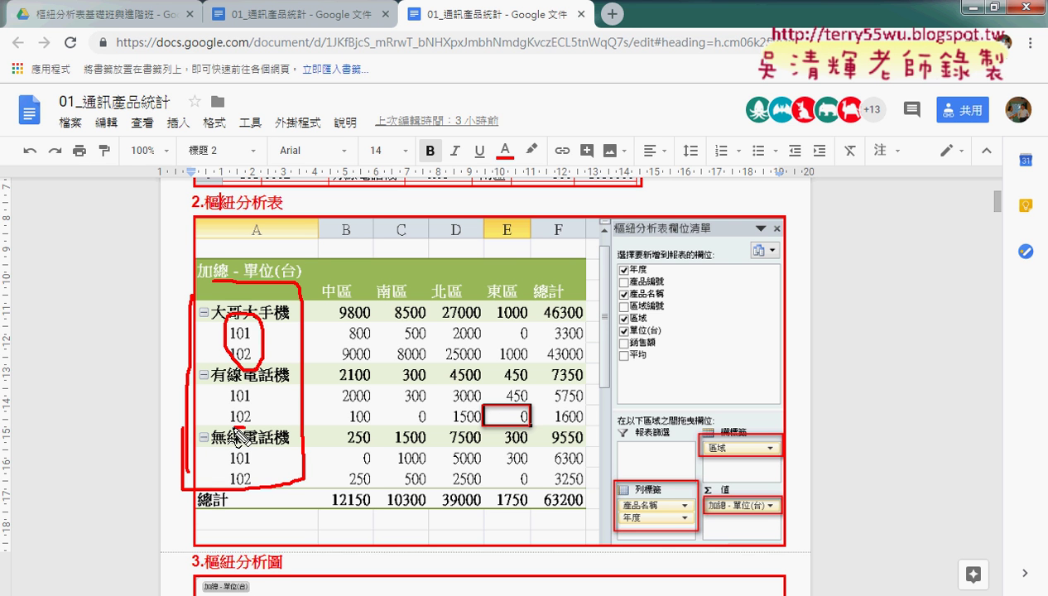
drag(252, 455, 248, 483)
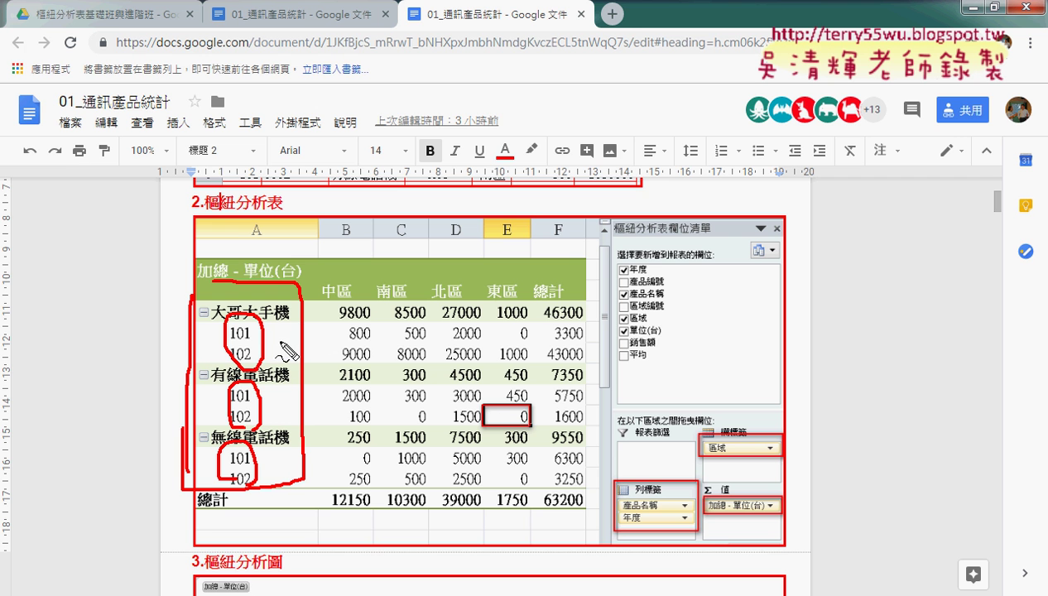
Mark the 101 row values, region headings and 單位(台) heading, then clear all marks.
drag(319, 341, 521, 346)
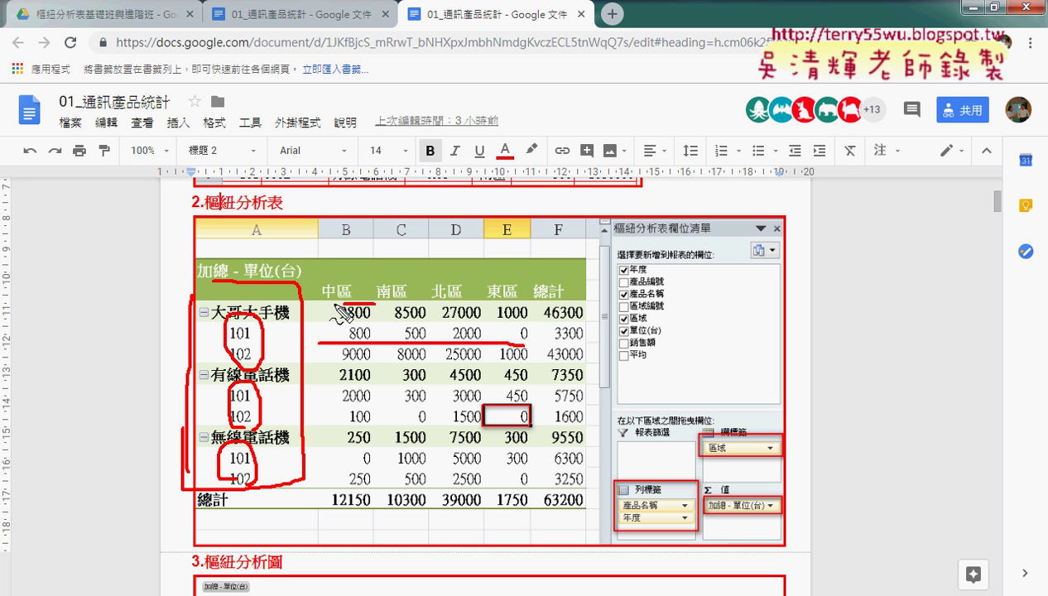
mouse_move(374, 305)
mouse_down()
mouse_move(476, 280)
mouse_move(373, 307)
mouse_up()
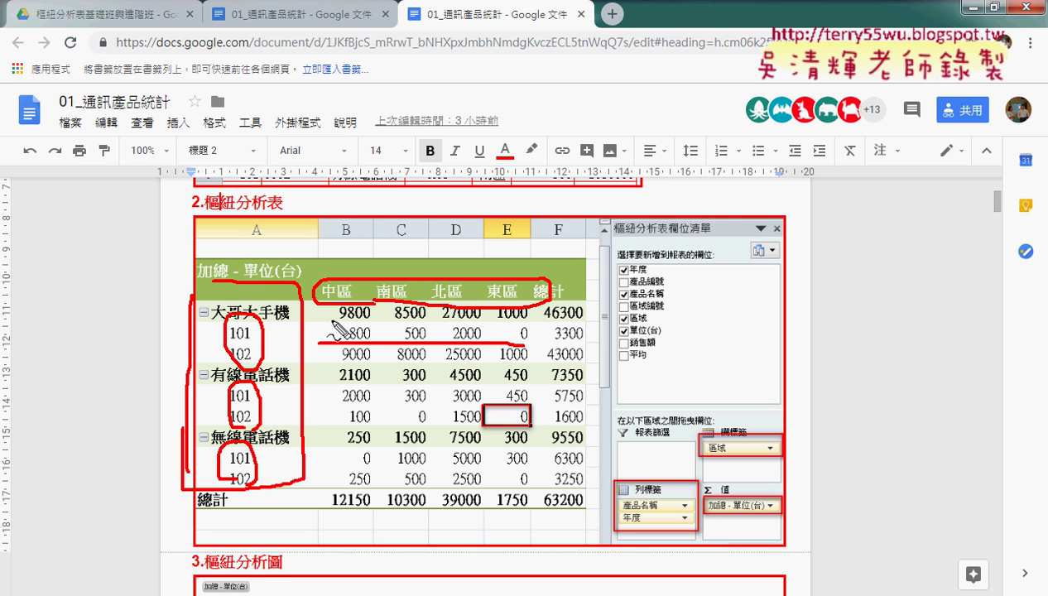
mouse_move(244, 282)
mouse_down()
mouse_move(298, 278)
mouse_move(373, 356)
mouse_move(377, 335)
mouse_up()
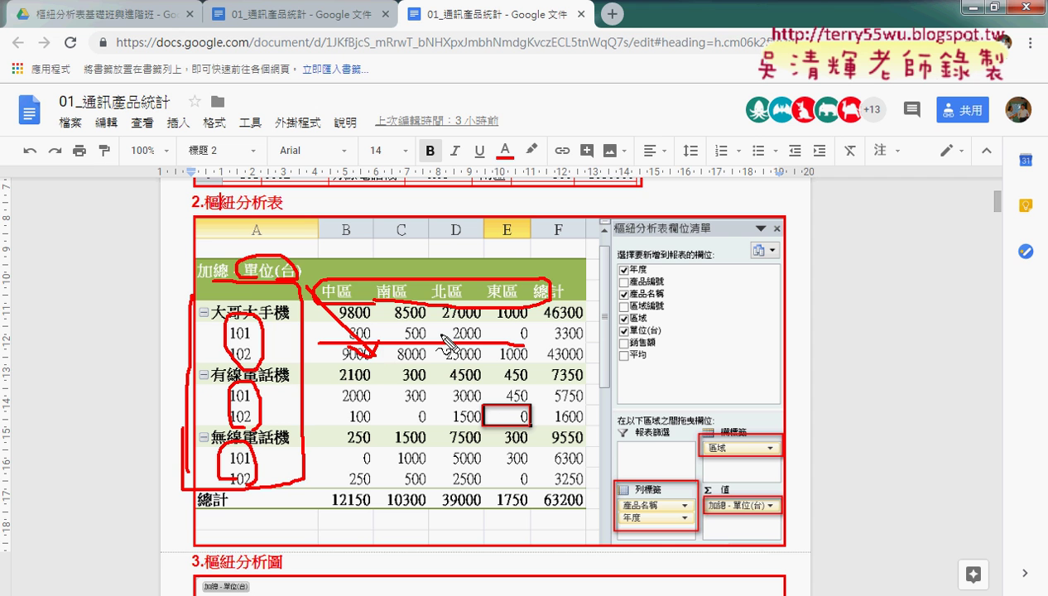
key(Escape)
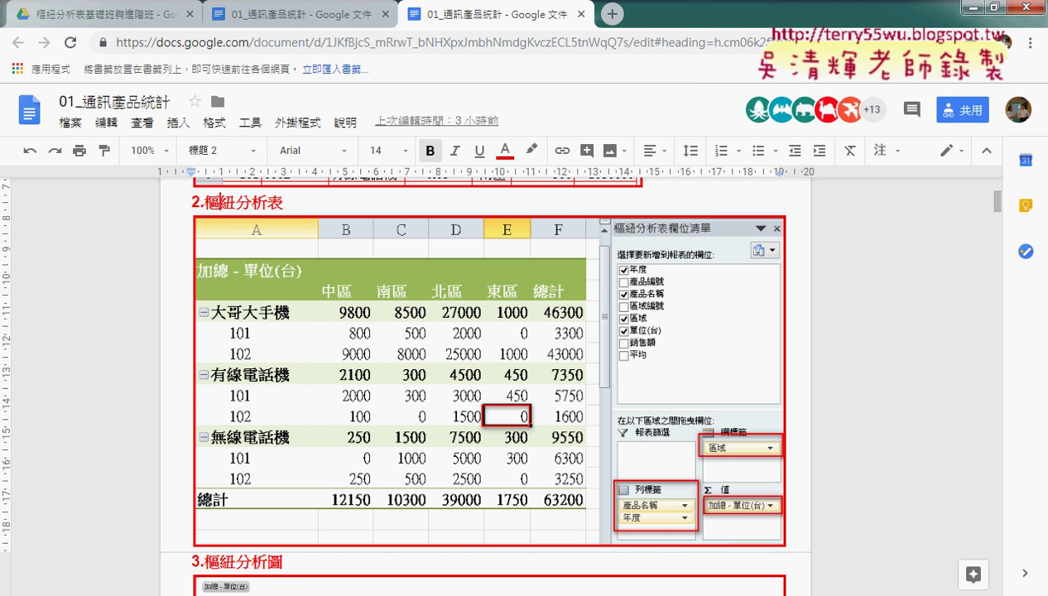
click(287, 543)
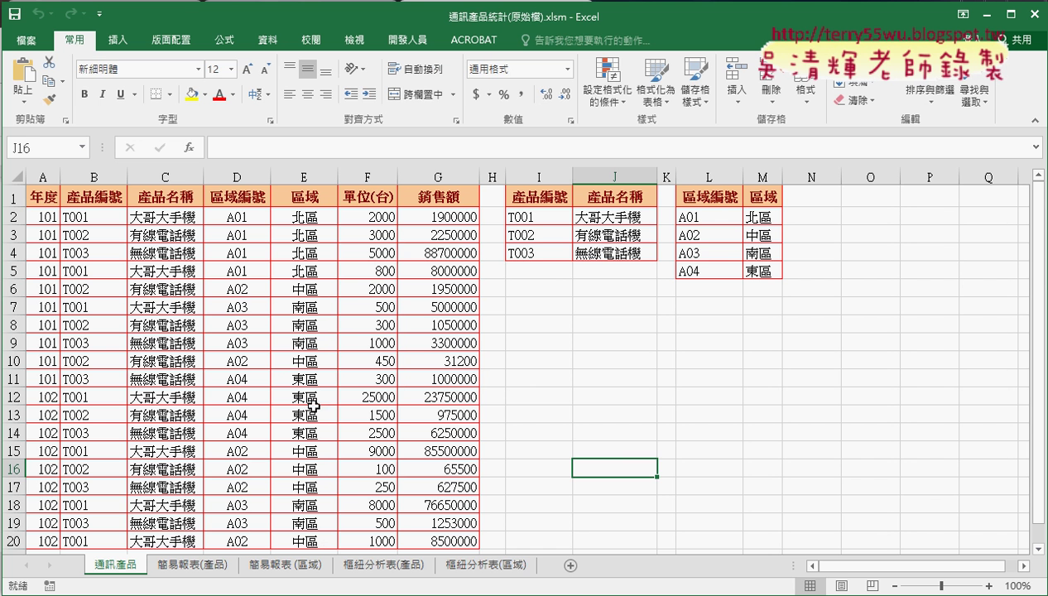
click(42, 172)
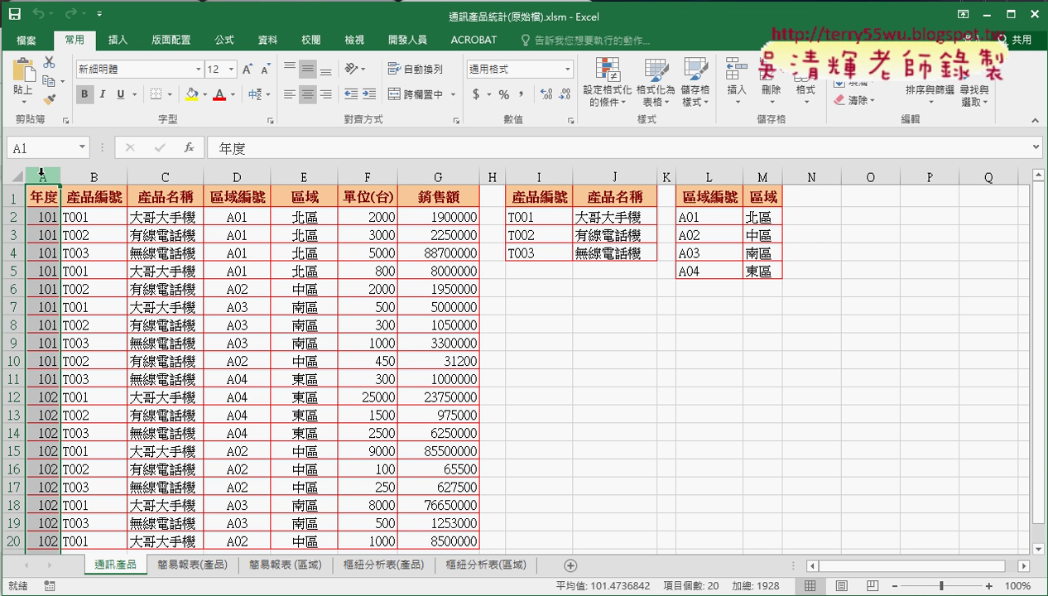
drag(41, 216, 41, 483)
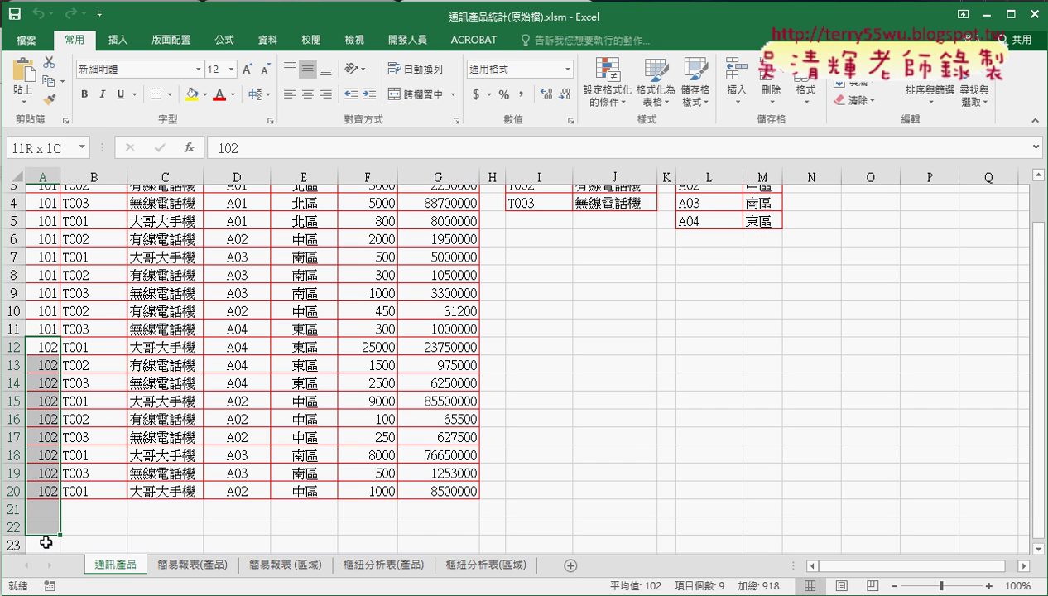
scroll(165, 416, up, 1)
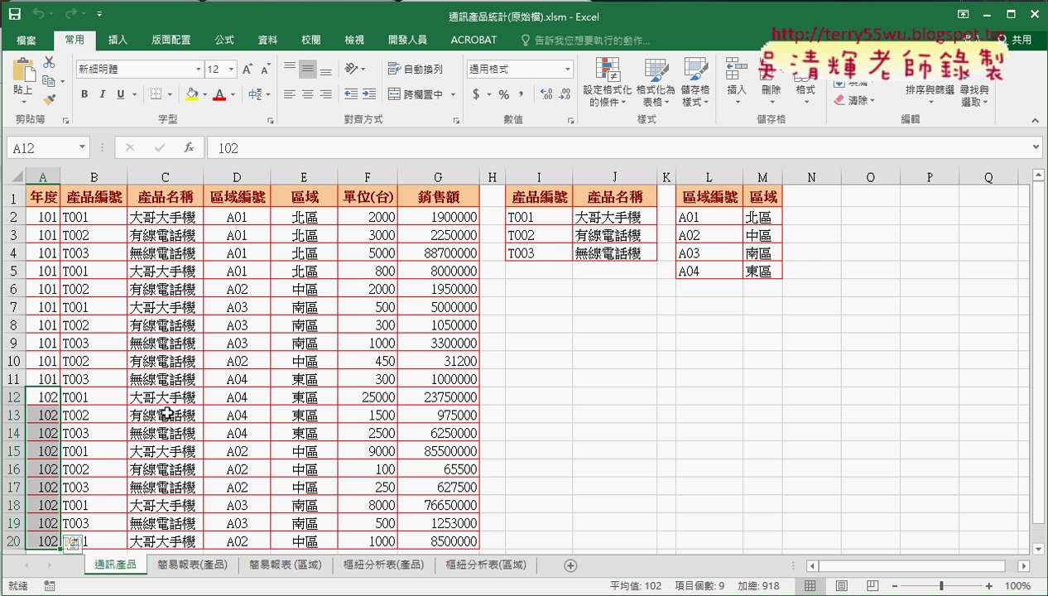
click(164, 174)
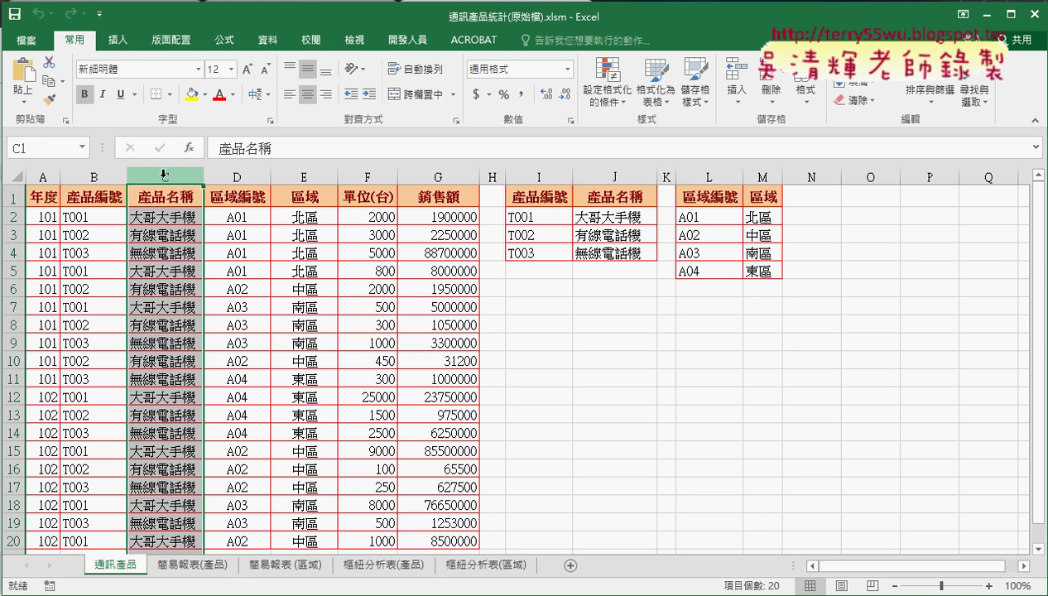
click(314, 176)
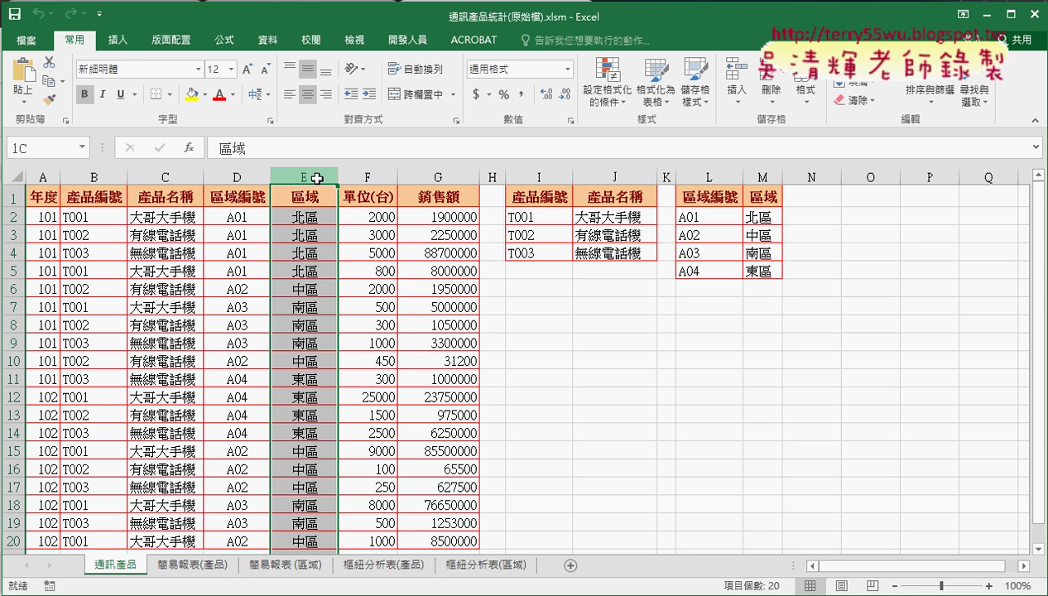
click(368, 176)
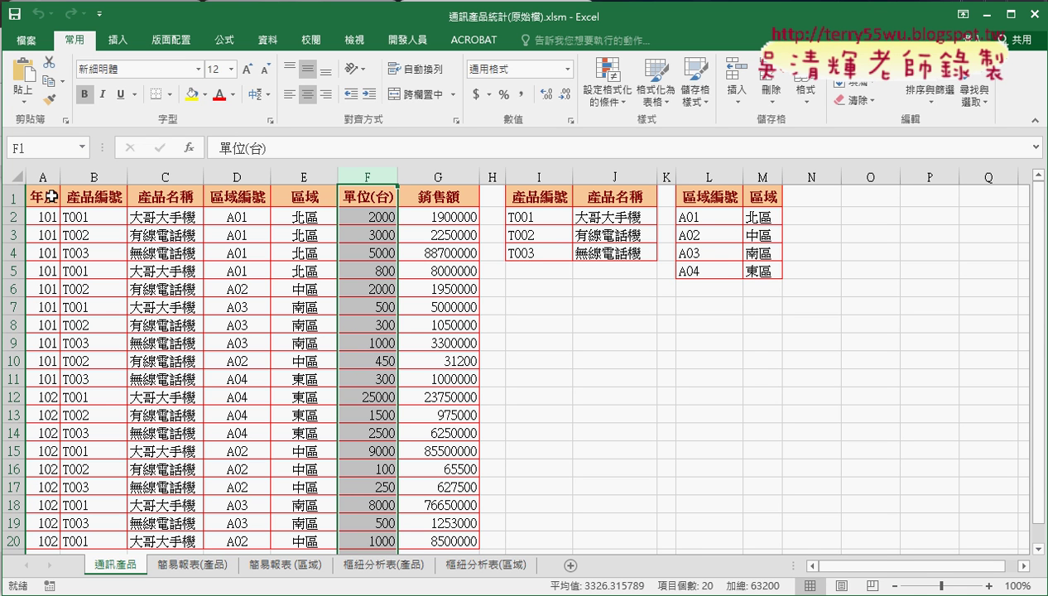
mouse_move(33, 121)
mouse_down()
mouse_move(56, 180)
mouse_move(59, 168)
mouse_up()
drag(97, 104, 117, 162)
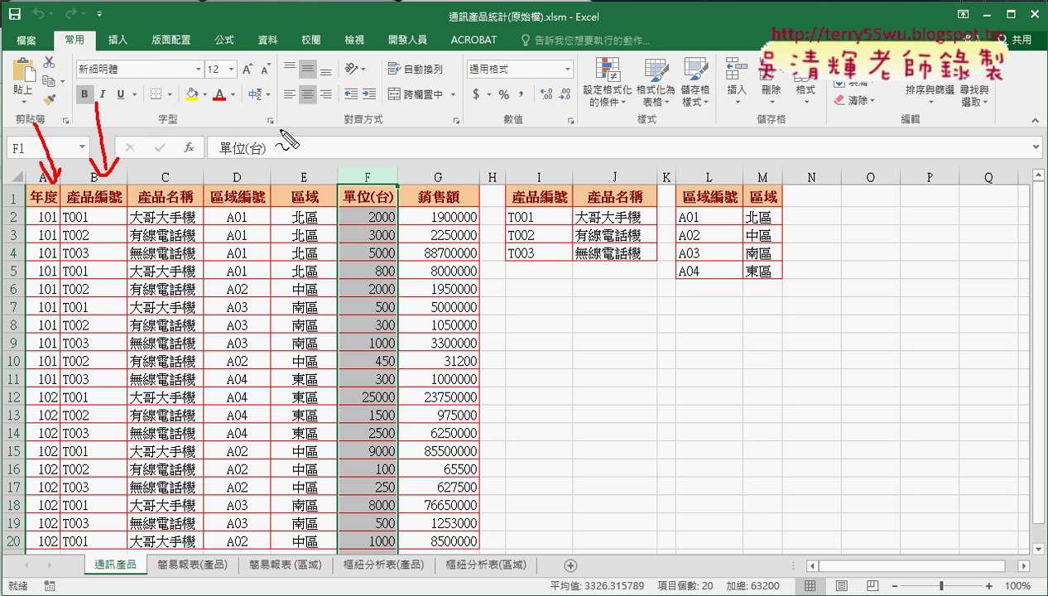
mouse_move(283, 116)
mouse_down()
mouse_move(316, 189)
mouse_move(328, 165)
mouse_up()
drag(344, 105, 369, 200)
drag(333, 163, 387, 176)
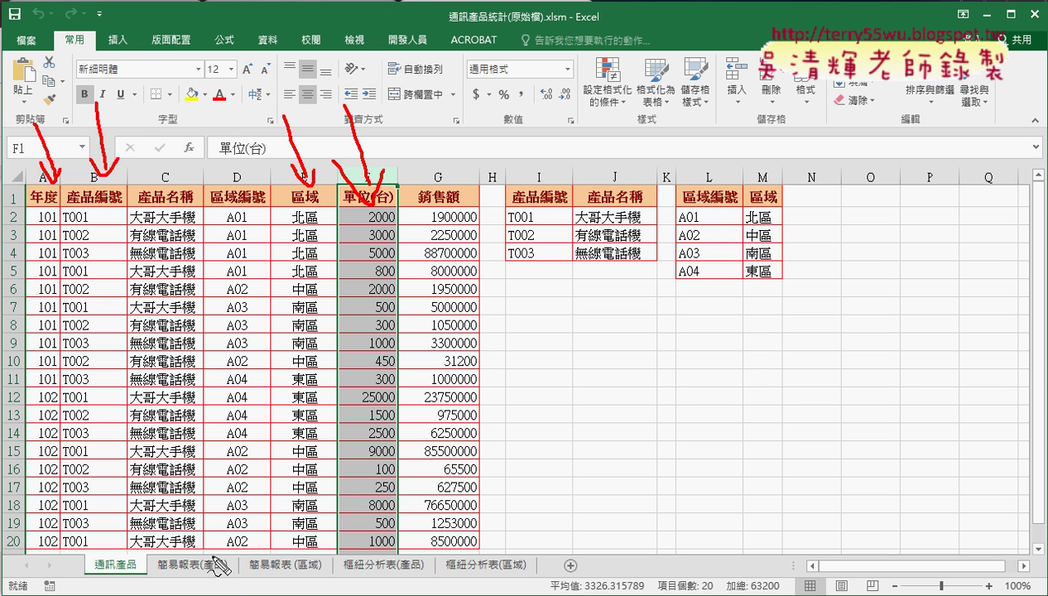
mouse_move(225, 580)
mouse_down()
mouse_move(148, 553)
mouse_move(221, 583)
mouse_up()
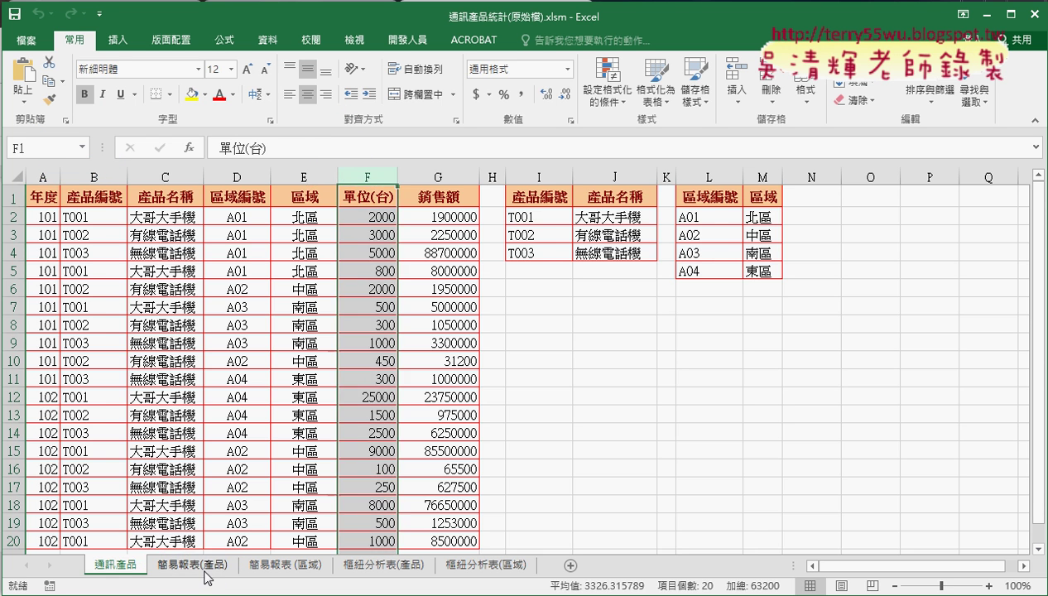
Glance at the 簡易報表(產品) sheet, then select D10 on 通訊產品 with the Insert tab showing.
click(209, 566)
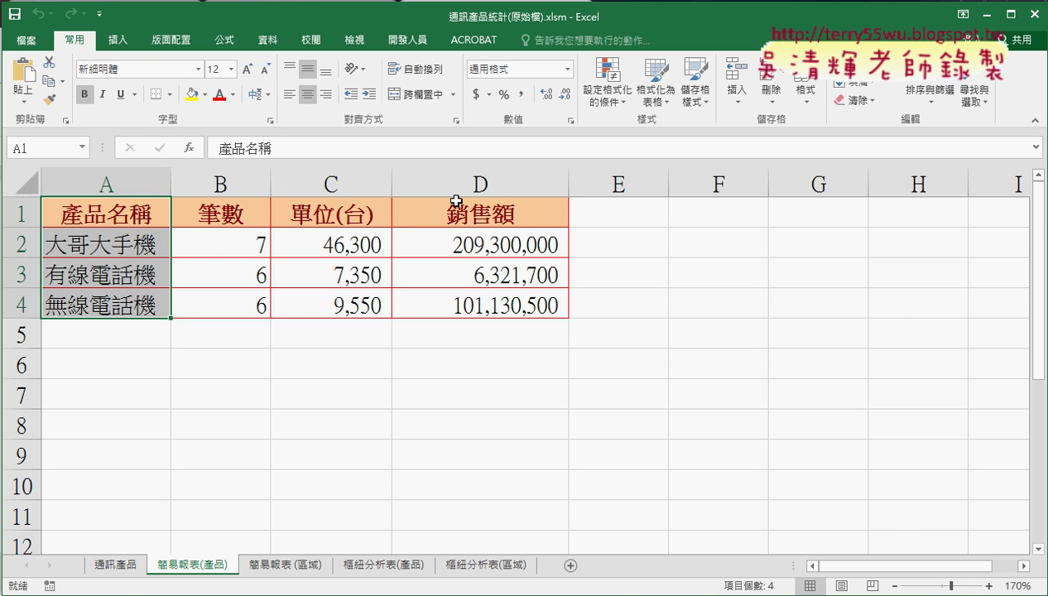
click(116, 566)
click(217, 360)
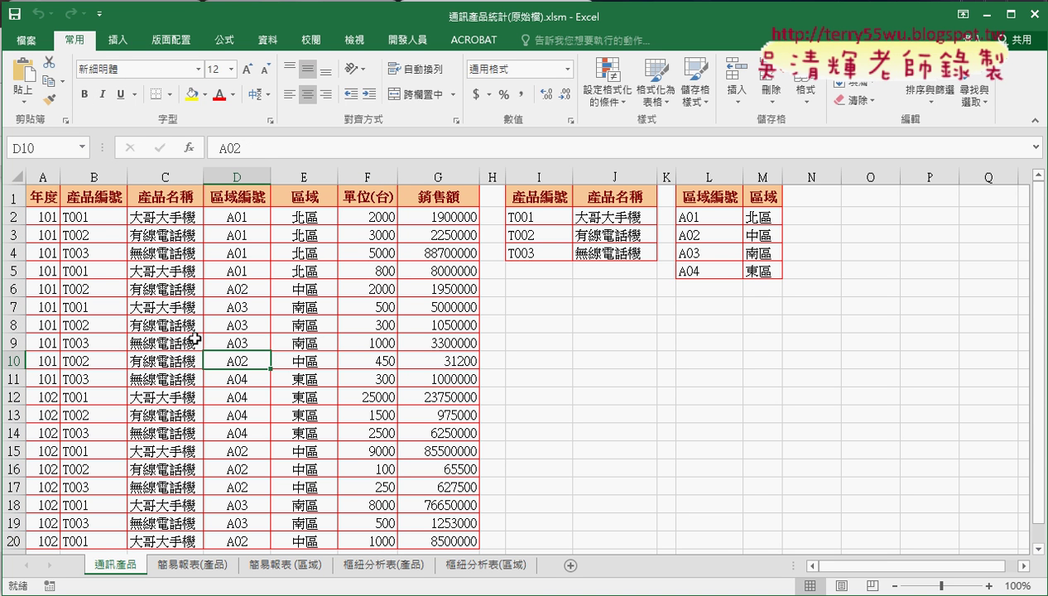
click(113, 44)
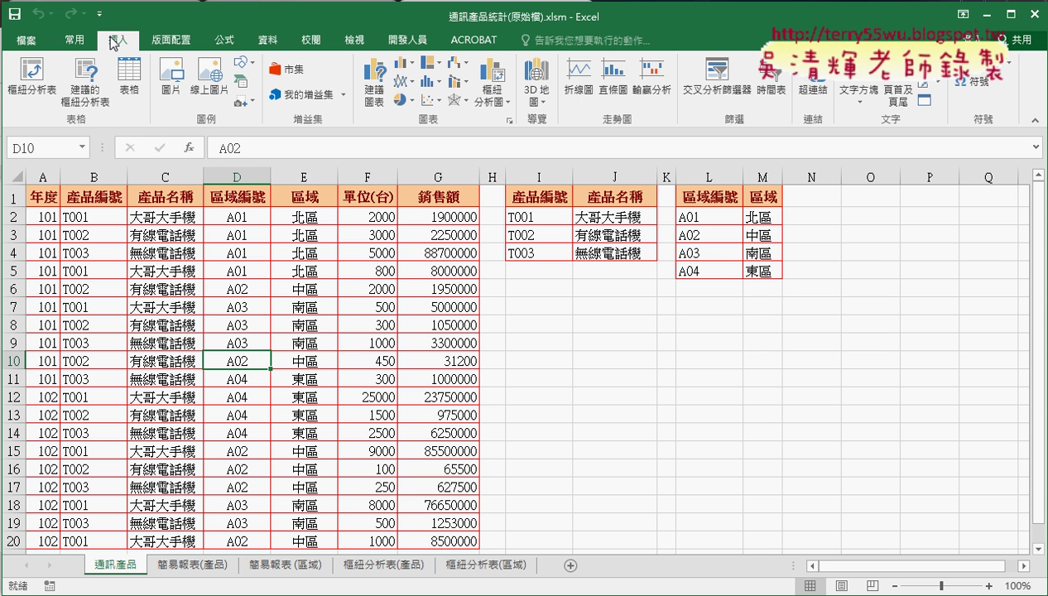
Insert a PivotTable from 通訊產品!$A$1:$G$20 onto a new worksheet.
click(39, 87)
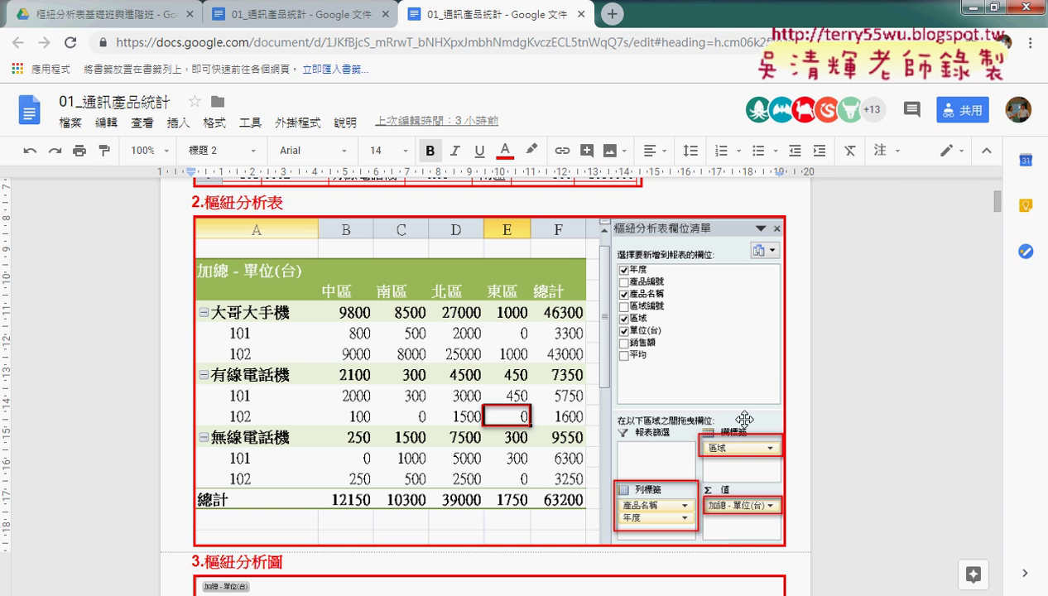
click(979, 7)
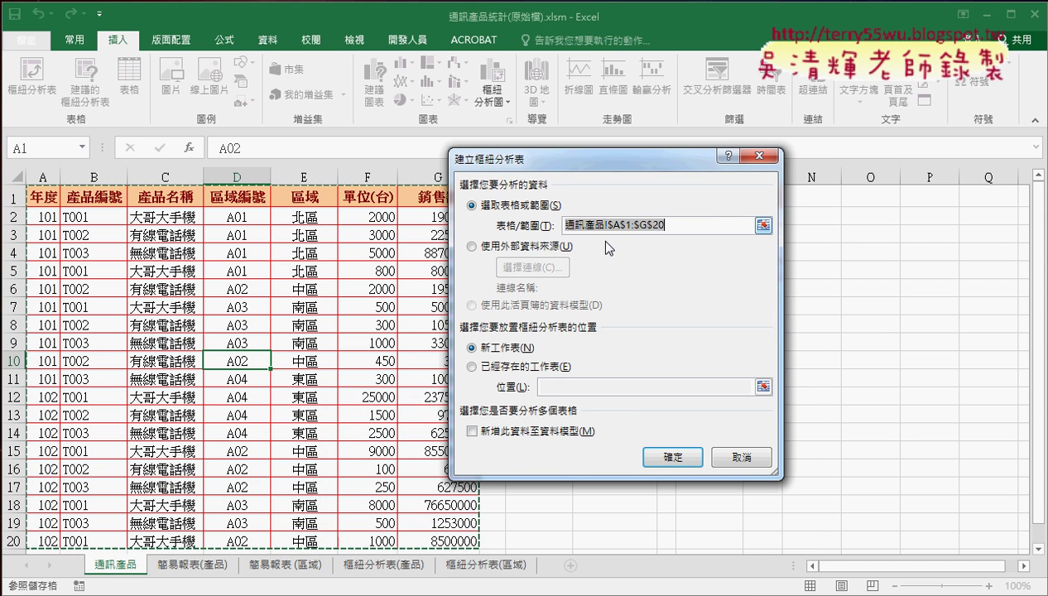
click(675, 459)
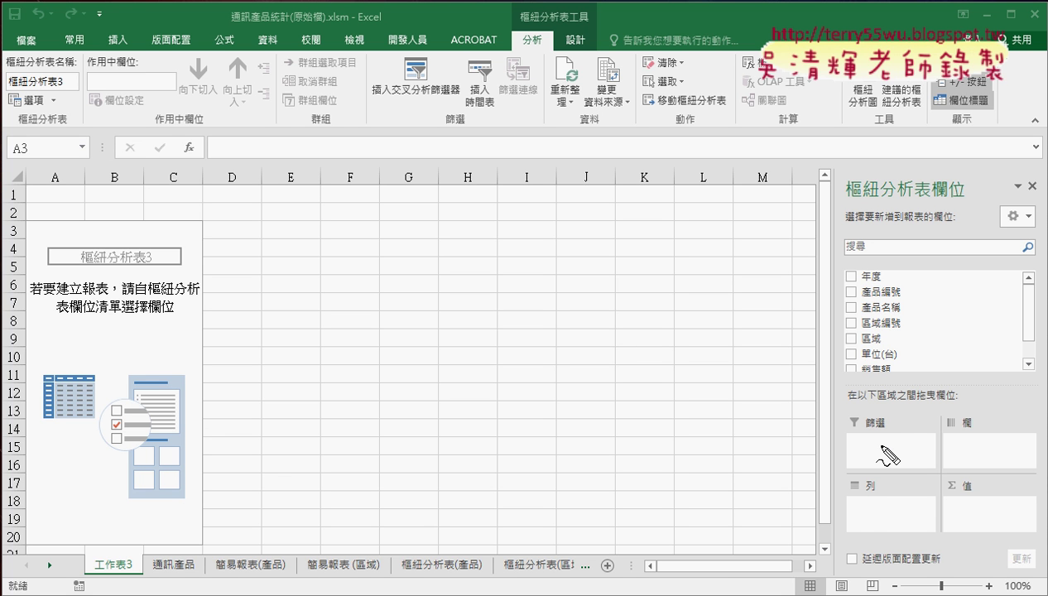
drag(877, 398, 898, 378)
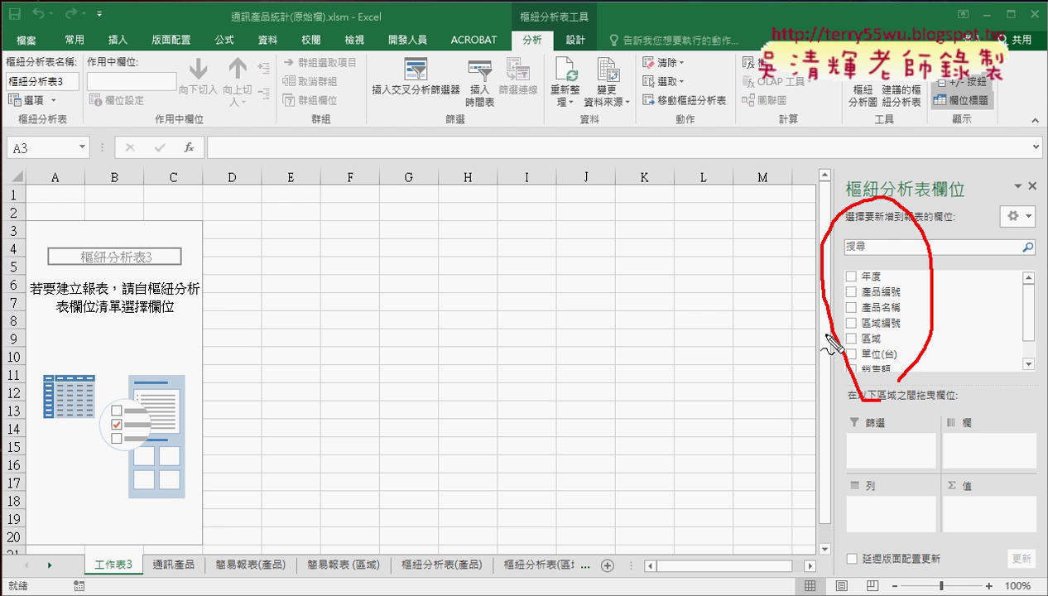
drag(976, 411, 980, 417)
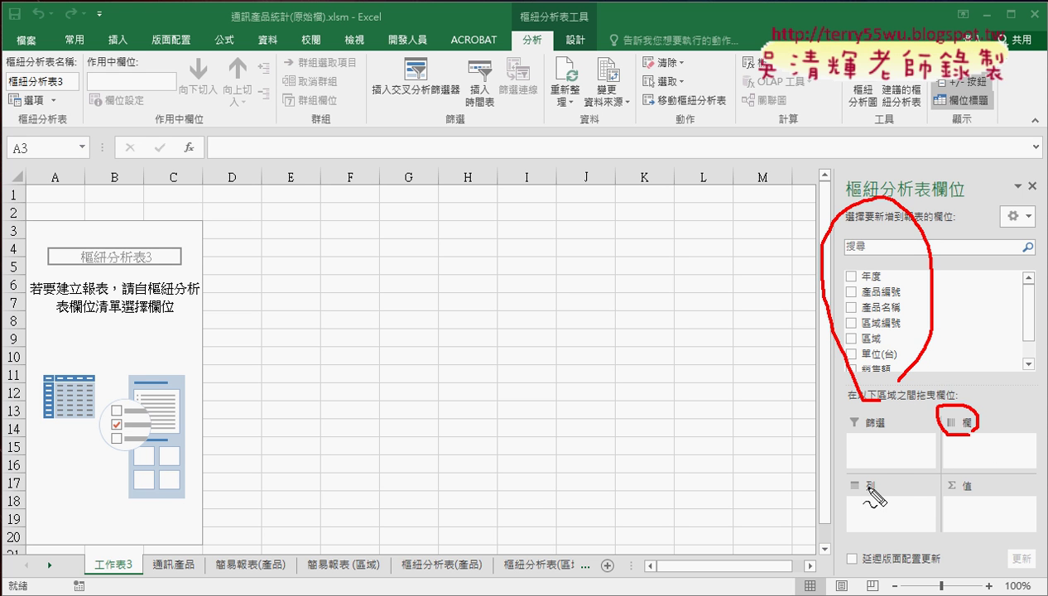
drag(869, 491, 898, 493)
mouse_move(959, 480)
mouse_down()
mouse_move(983, 487)
mouse_move(998, 462)
mouse_up()
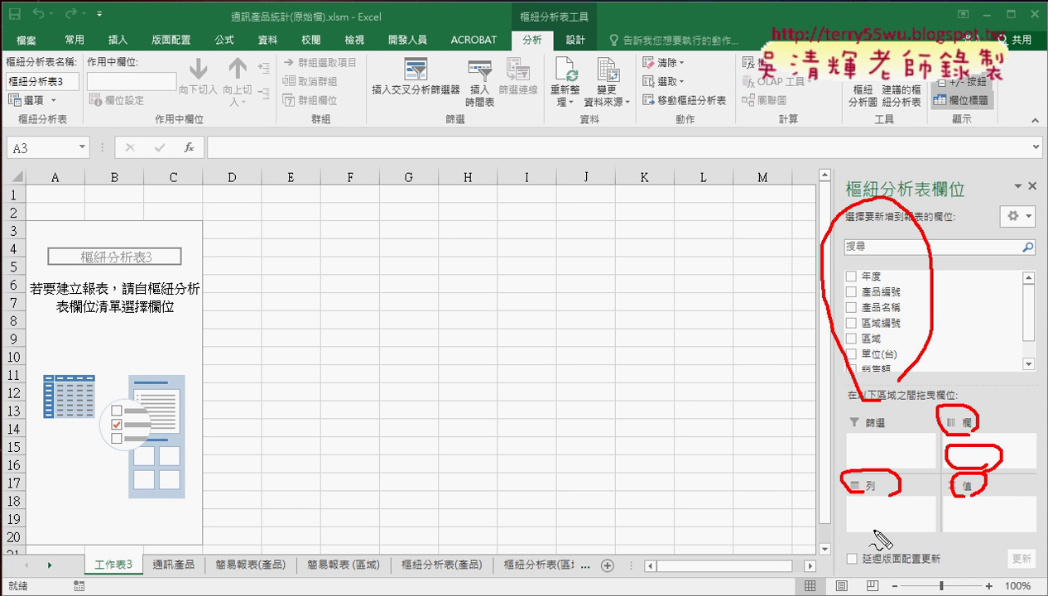
drag(857, 495, 911, 528)
drag(964, 500, 998, 521)
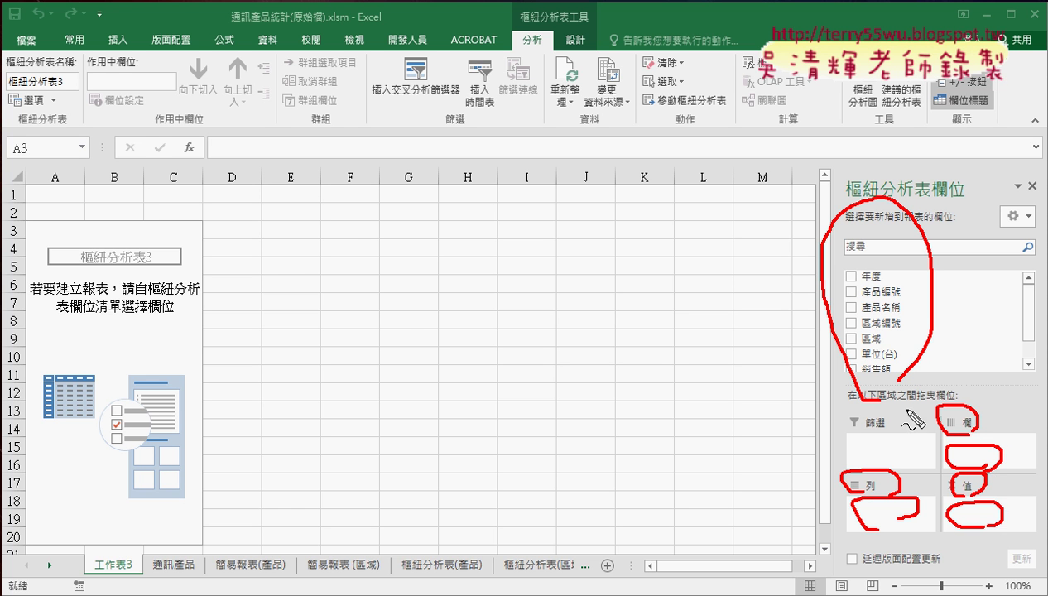
drag(275, 247, 555, 257)
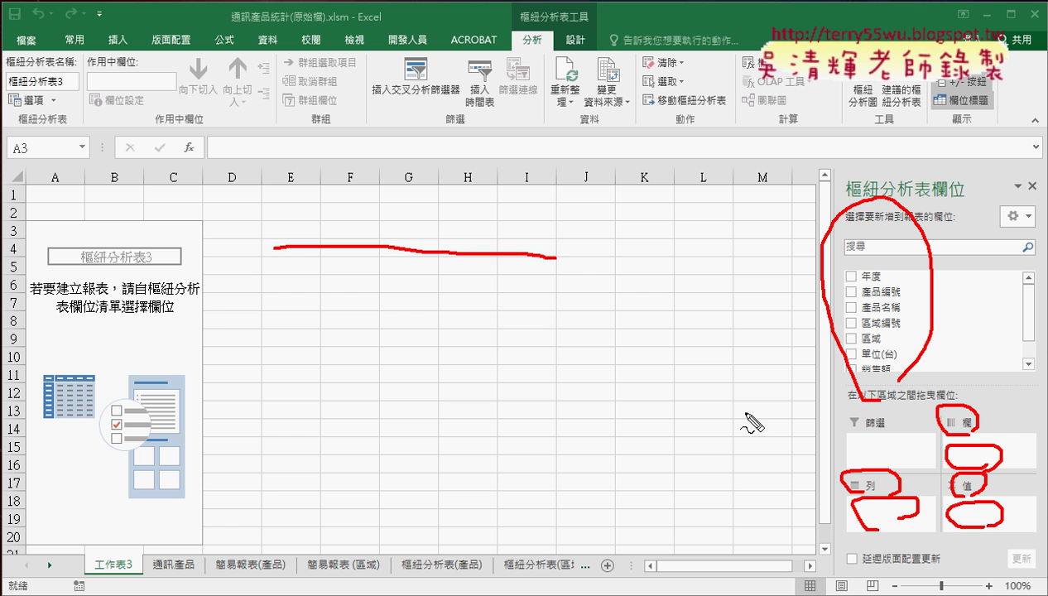
drag(248, 293, 260, 487)
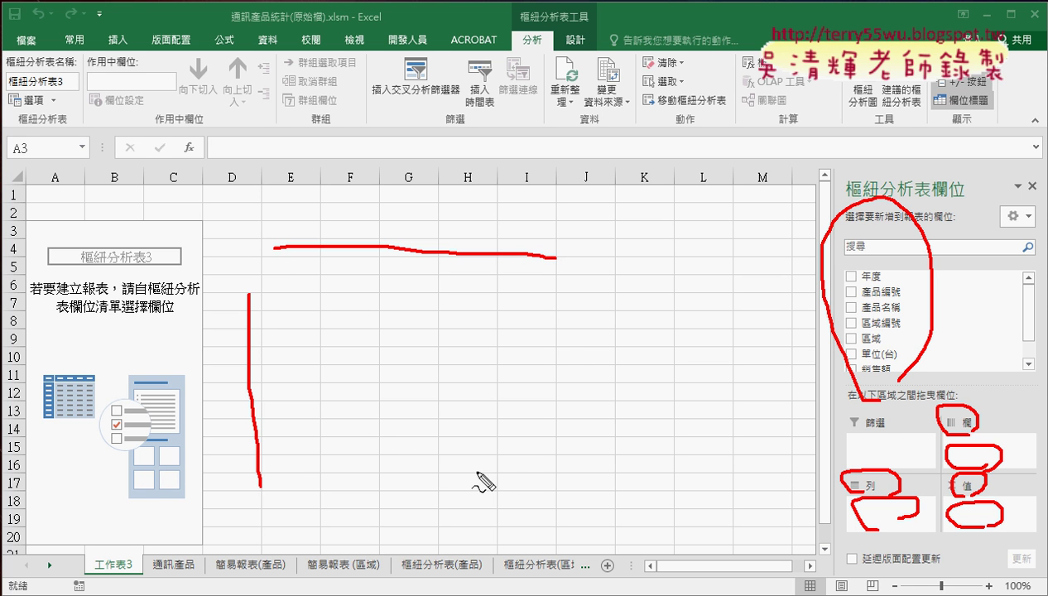
mouse_move(569, 480)
mouse_down()
mouse_move(397, 368)
mouse_move(495, 476)
mouse_up()
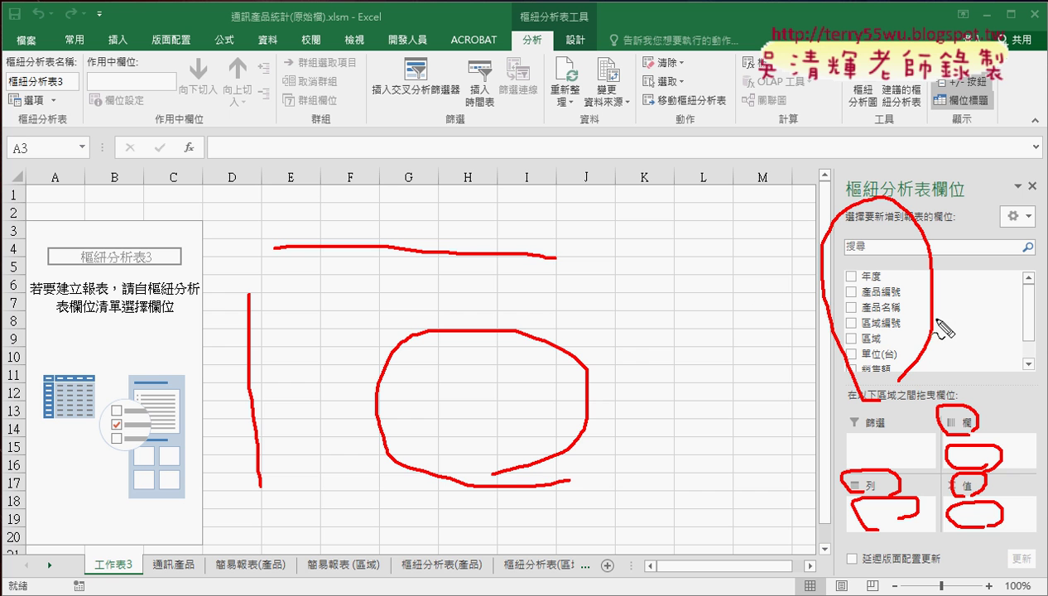
mouse_move(935, 317)
mouse_down()
mouse_move(951, 373)
mouse_move(964, 356)
mouse_up()
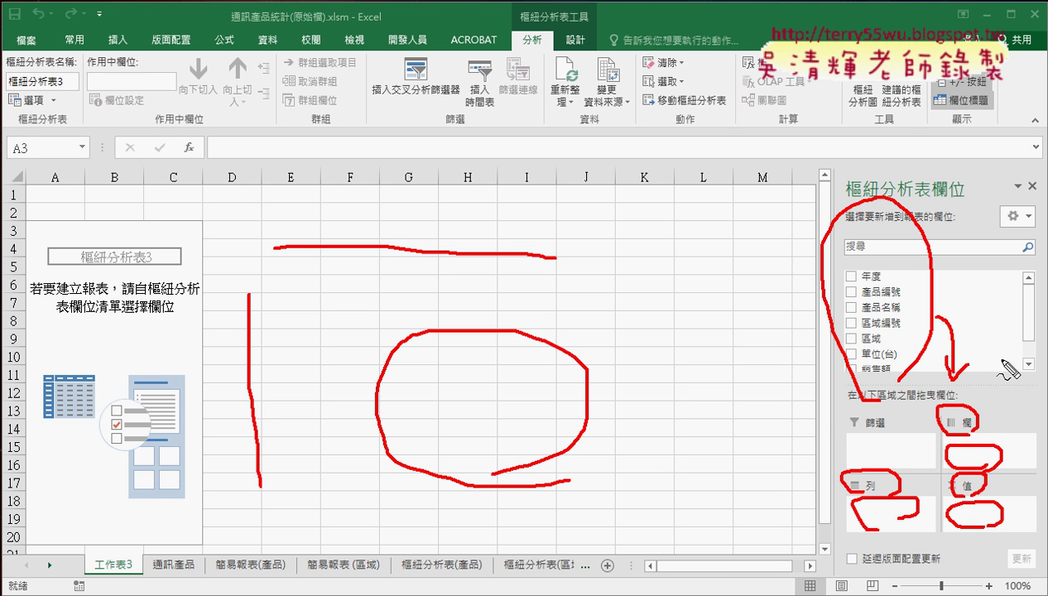
key(Escape)
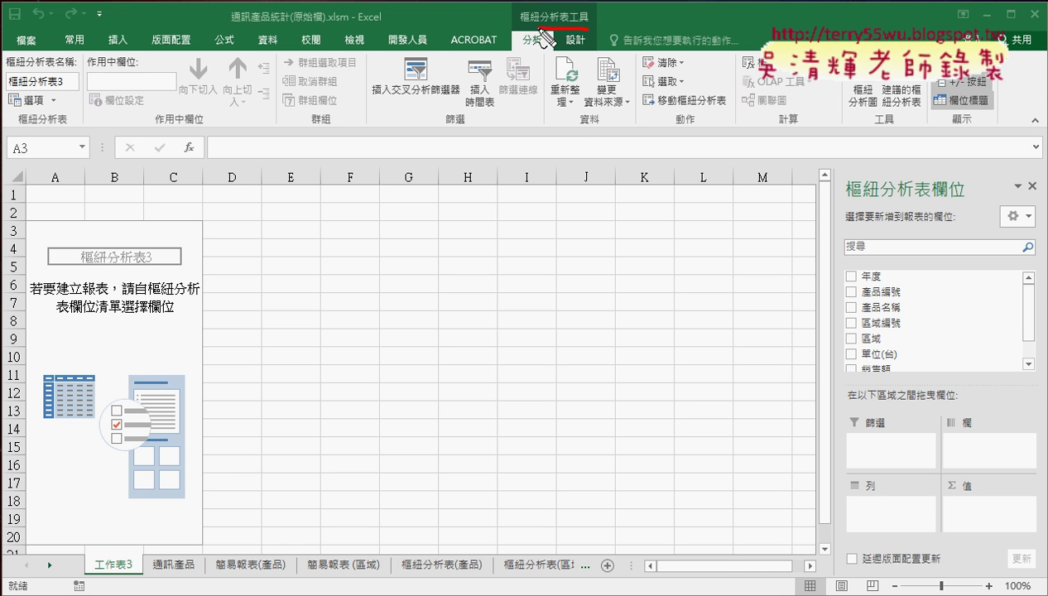
Outline the PivotTable Tools label and display options on screen, then clear the marks.
drag(534, 28, 595, 21)
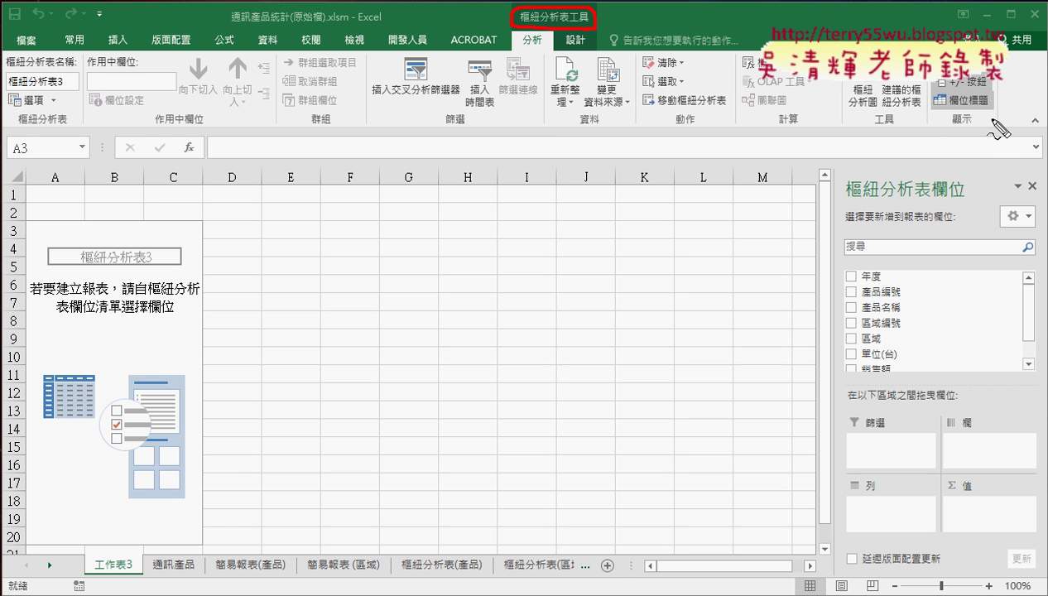
drag(994, 129, 926, 81)
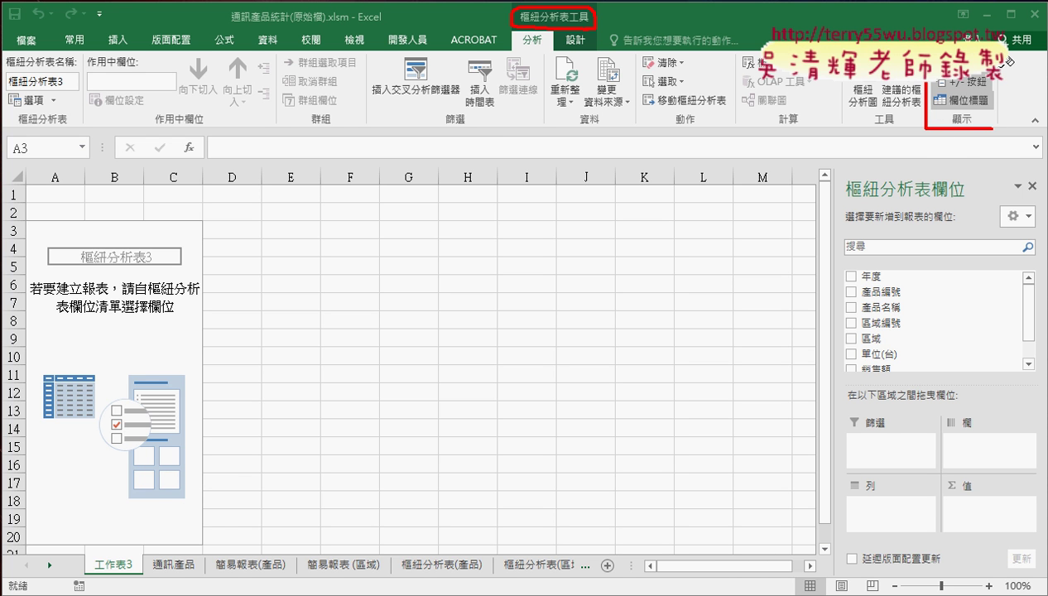
drag(1000, 73, 997, 124)
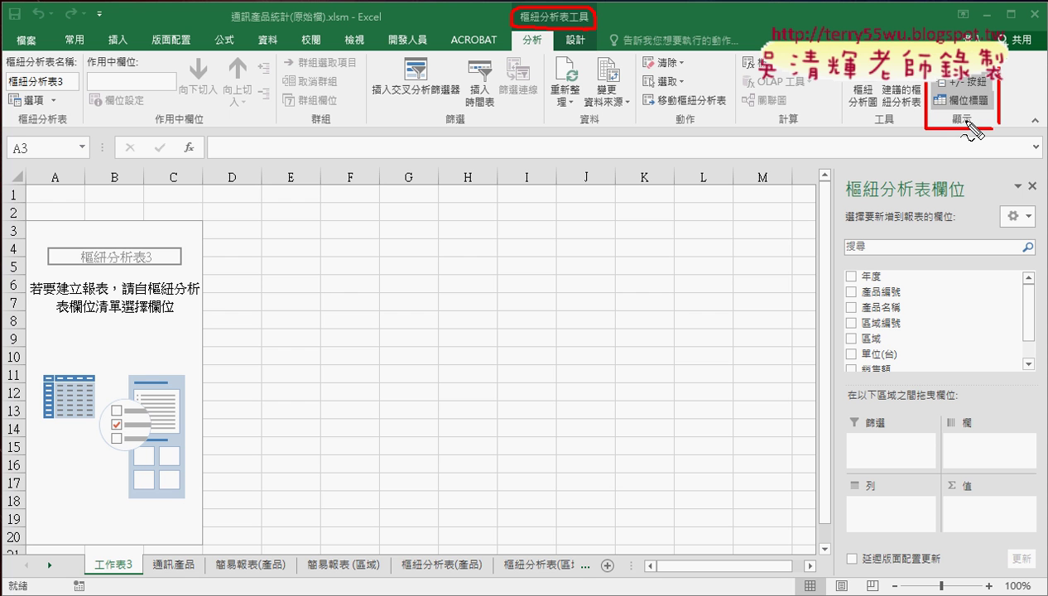
key(Escape)
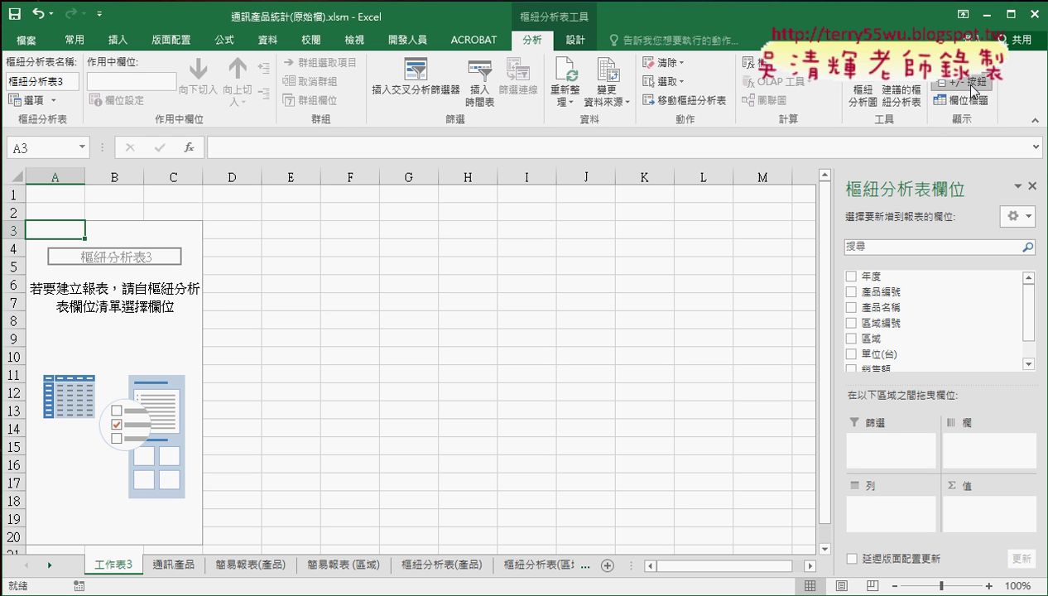
Turn on Field Headers, hide and reshow the PivotTable Fields pane, and drag out the 年度 field.
click(963, 99)
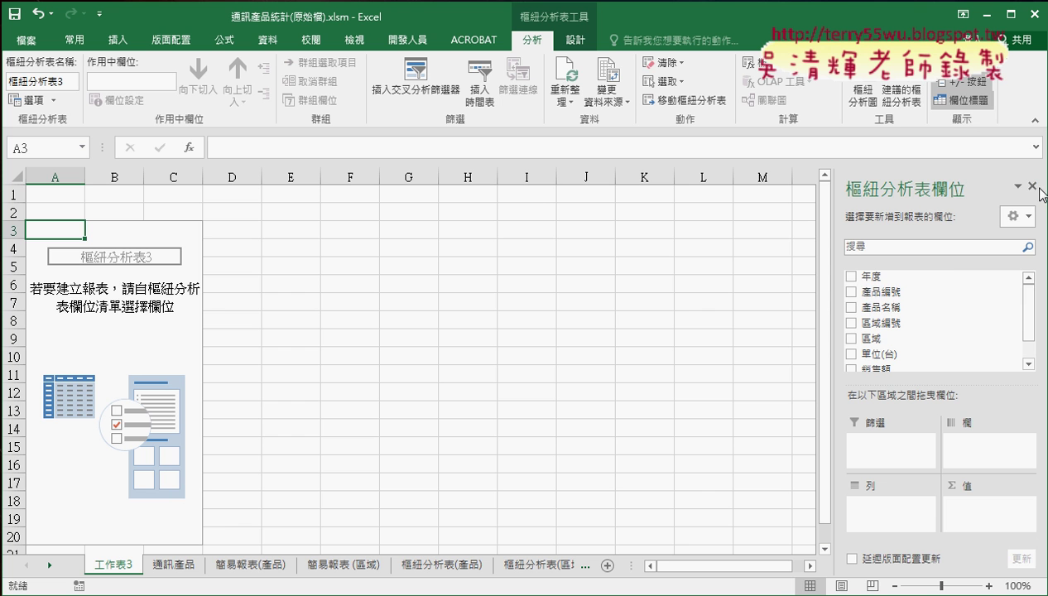
click(1031, 186)
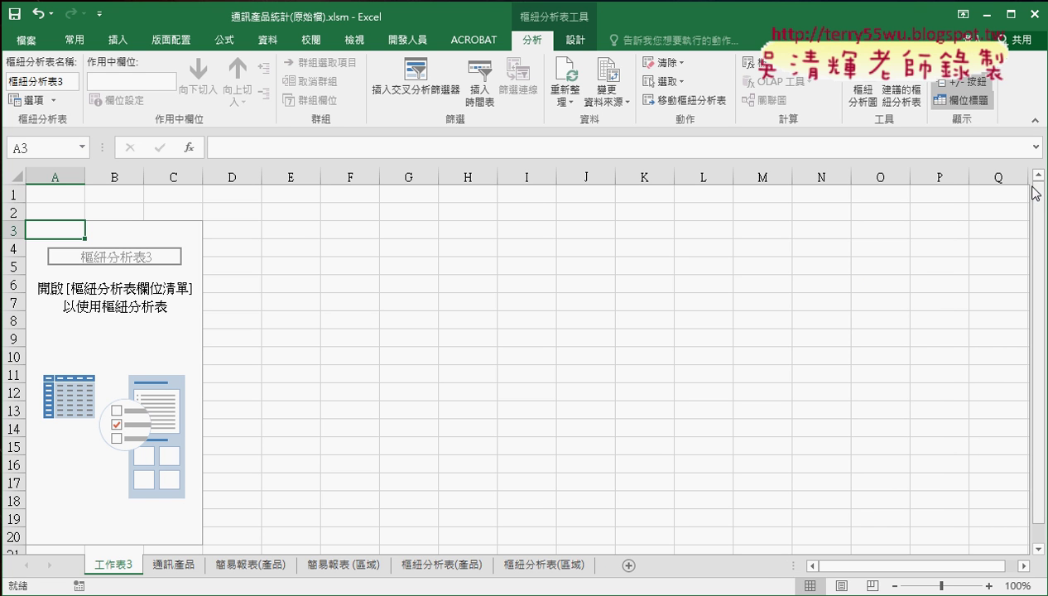
click(618, 406)
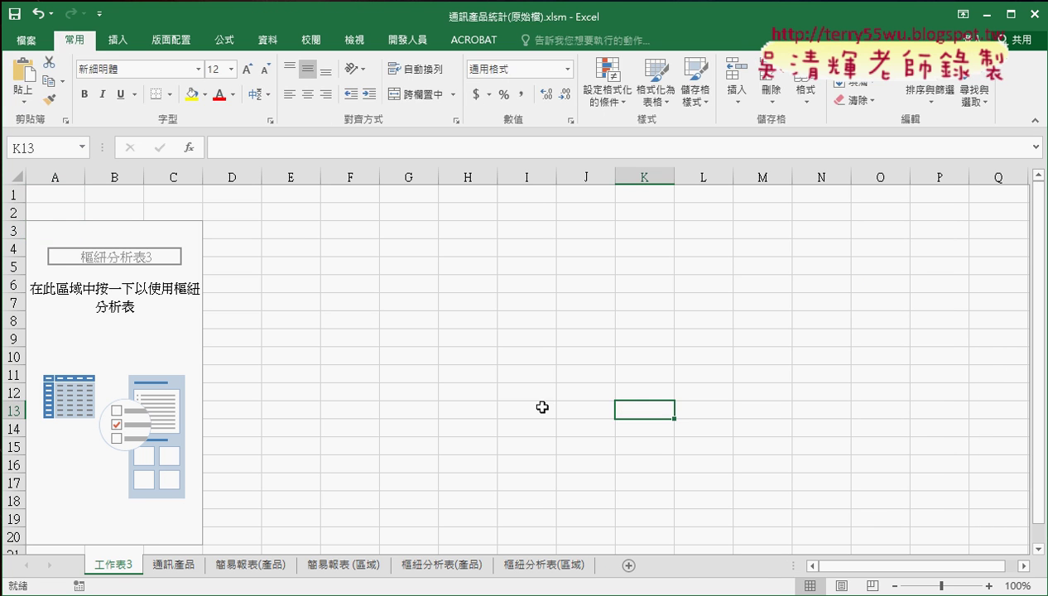
click(108, 337)
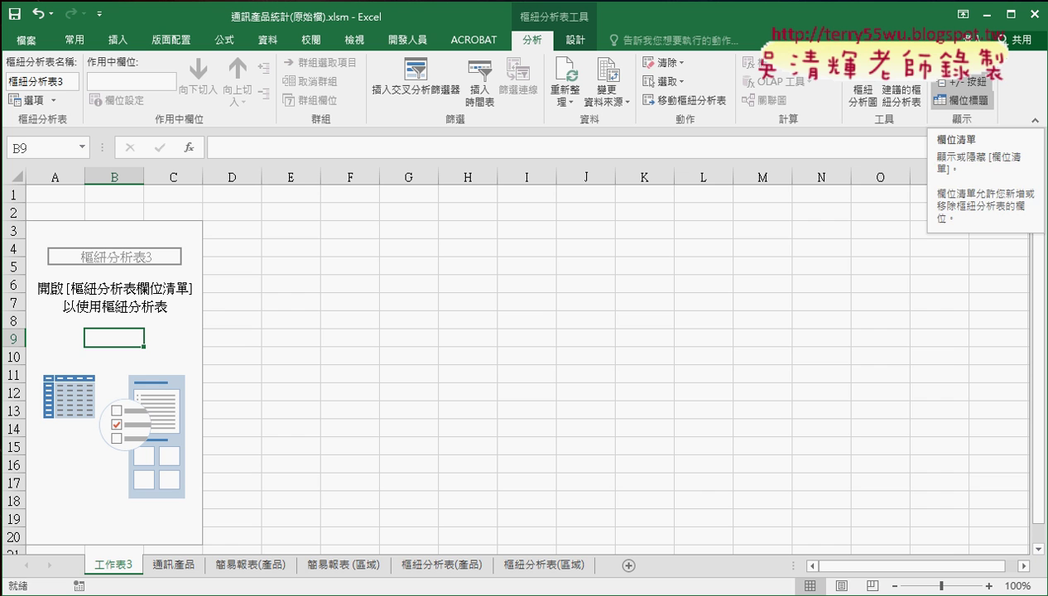
click(950, 63)
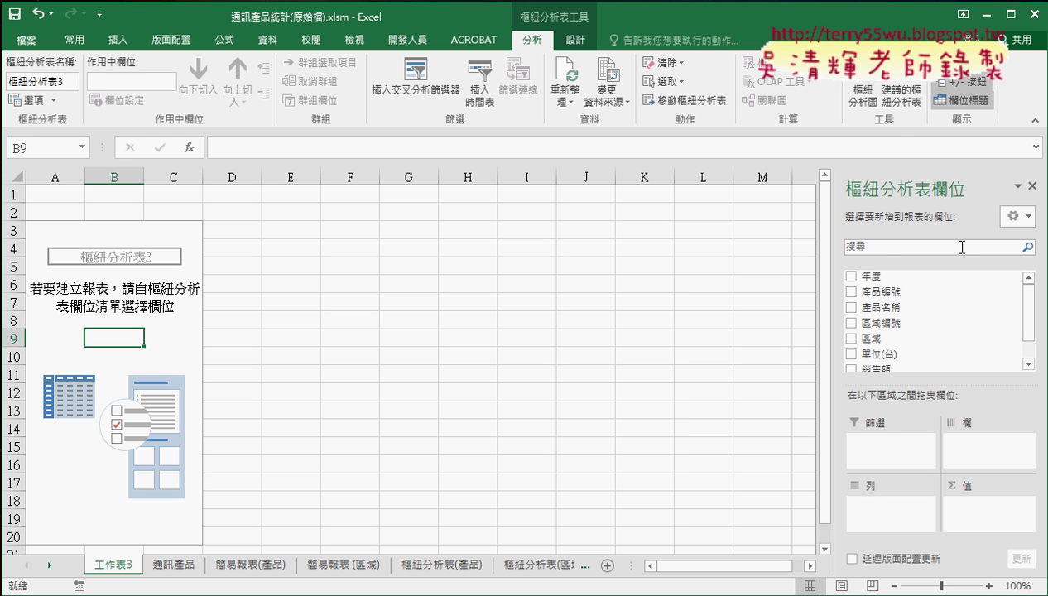
drag(876, 273, 427, 544)
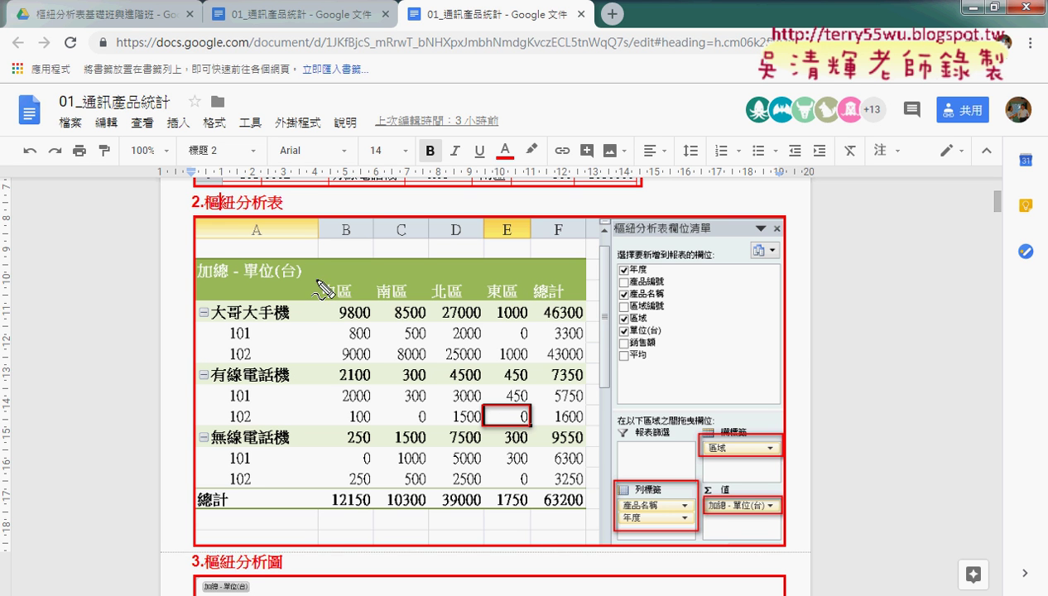
Mark the reference's region headers and product/year row labels, then return to Excel.
mouse_move(320, 308)
mouse_down()
mouse_move(515, 270)
mouse_move(325, 307)
mouse_up()
drag(432, 246, 478, 266)
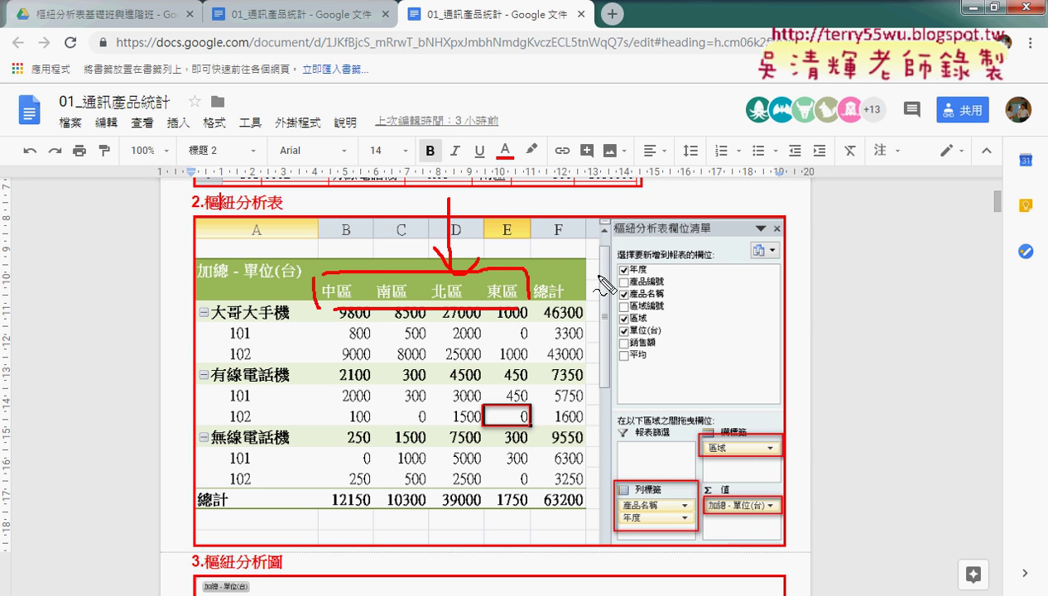
mouse_move(184, 295)
mouse_down()
mouse_move(176, 479)
mouse_move(185, 507)
mouse_move(176, 462)
mouse_up()
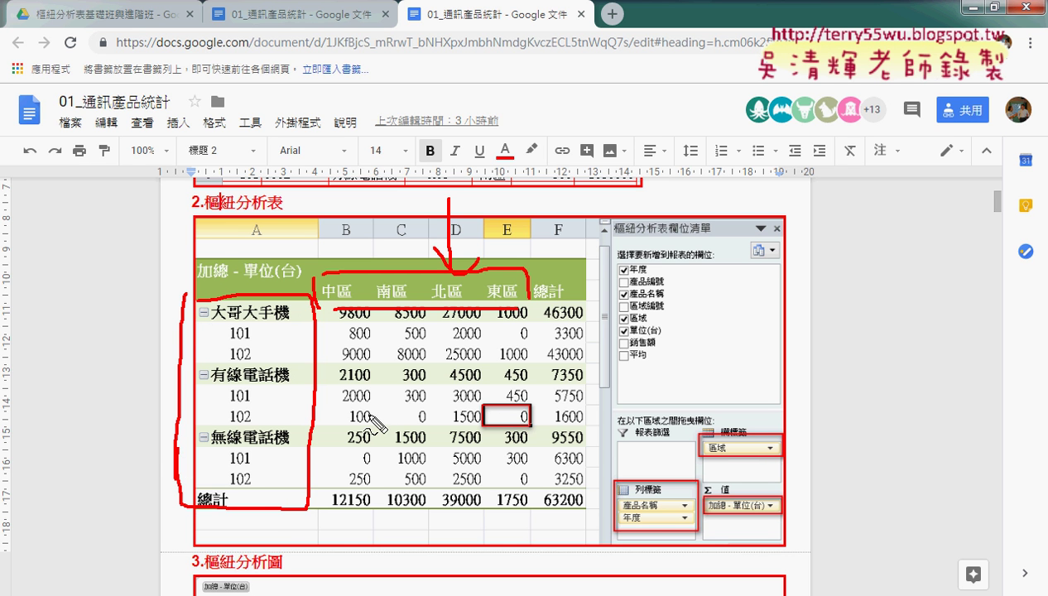
mouse_move(229, 323)
mouse_down()
mouse_move(283, 322)
mouse_move(256, 365)
mouse_up()
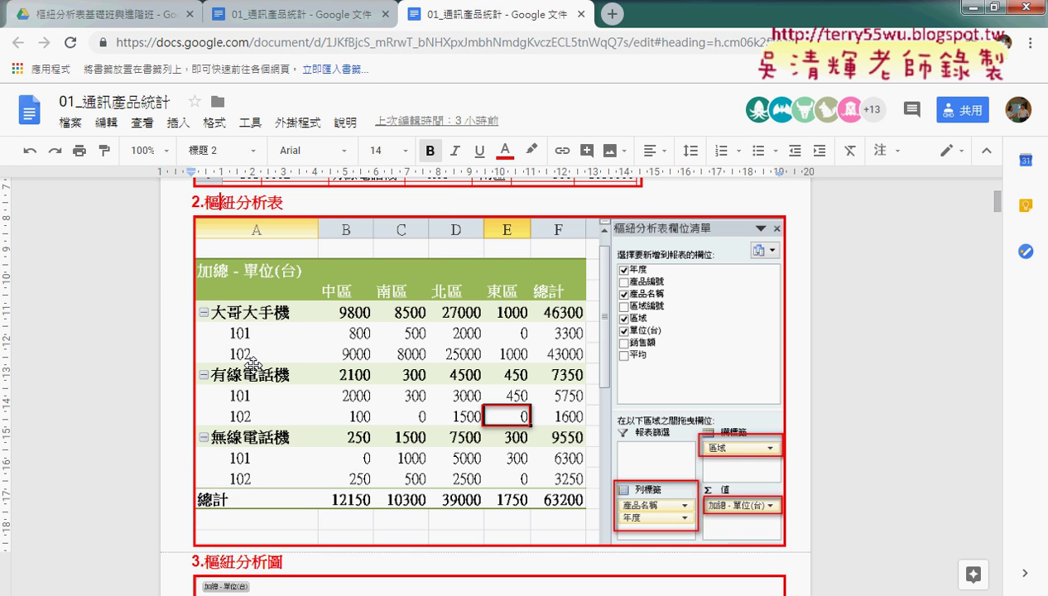
click(966, 8)
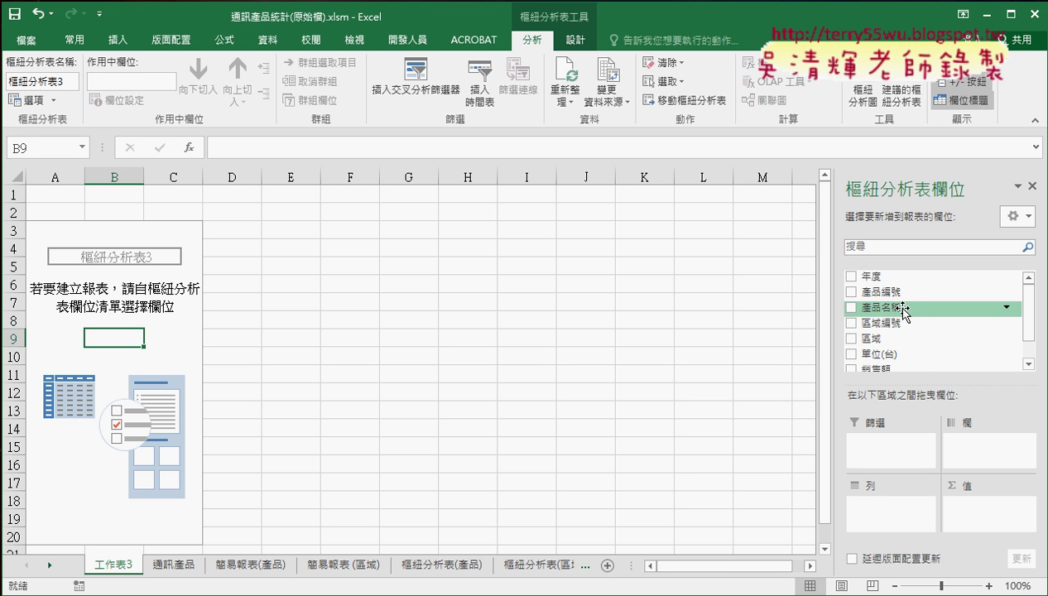
Place 產品名稱 in Rows, 區域 in Columns and Sum of 單位(台) in Values.
drag(901, 311, 879, 512)
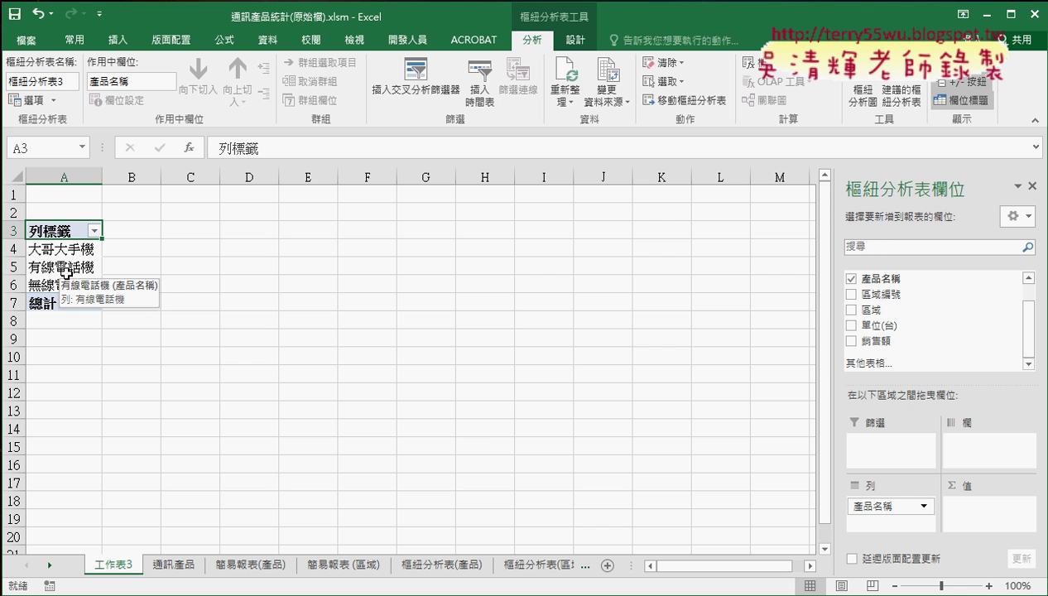
drag(866, 310, 959, 440)
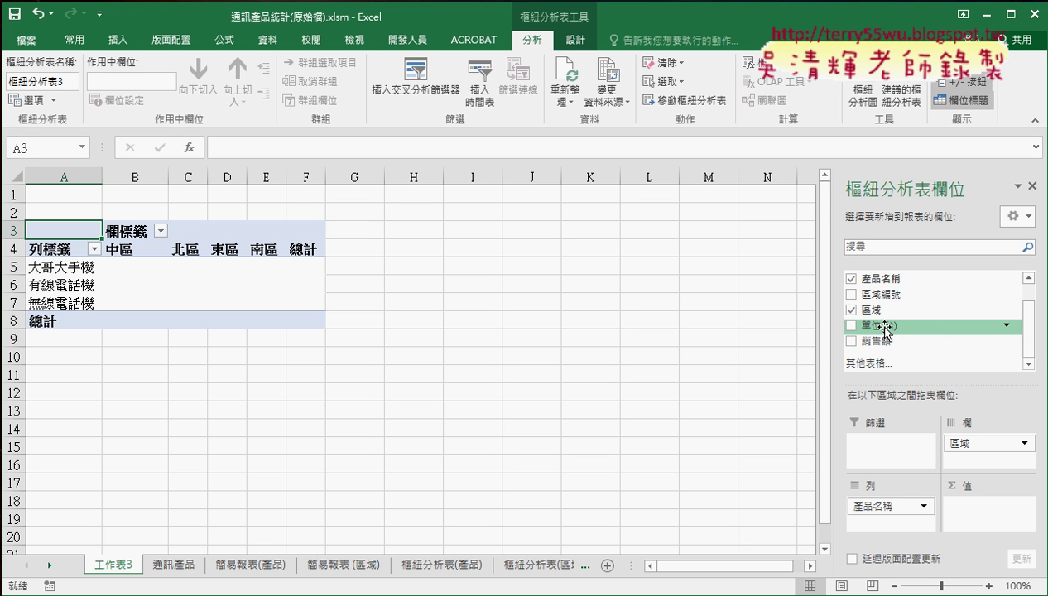
drag(885, 328, 980, 521)
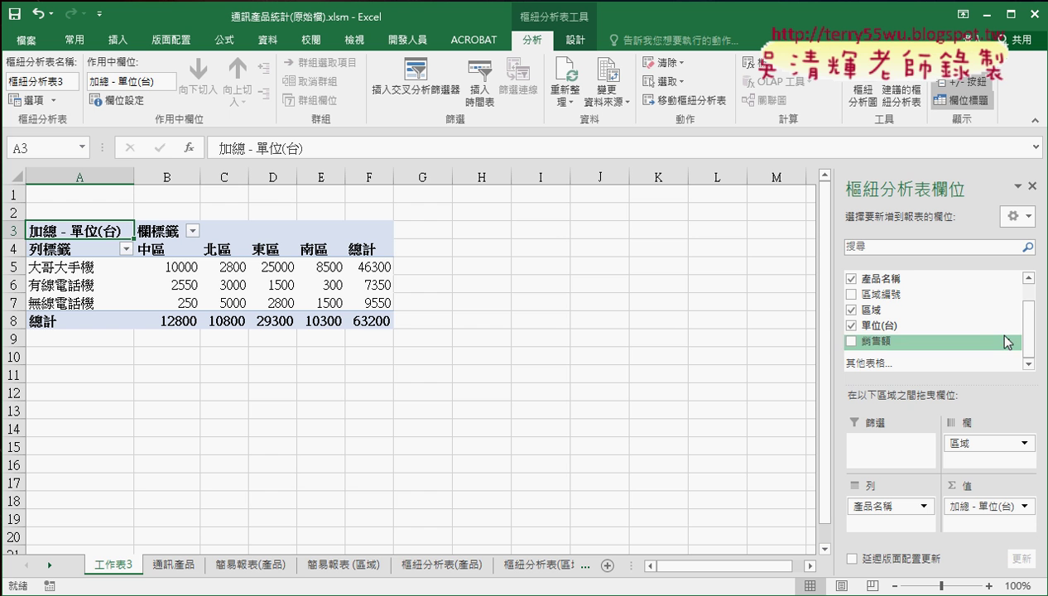
scroll(943, 335, up, 2)
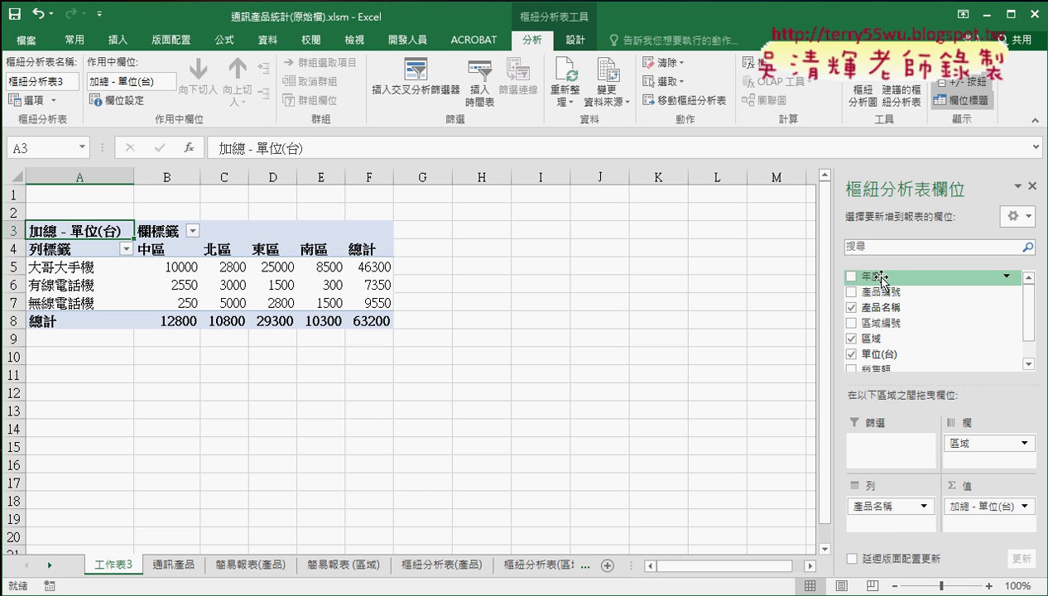
Add 年度 to Rows beneath 產品名稱, briefly trying it above before settling below.
drag(888, 277, 892, 531)
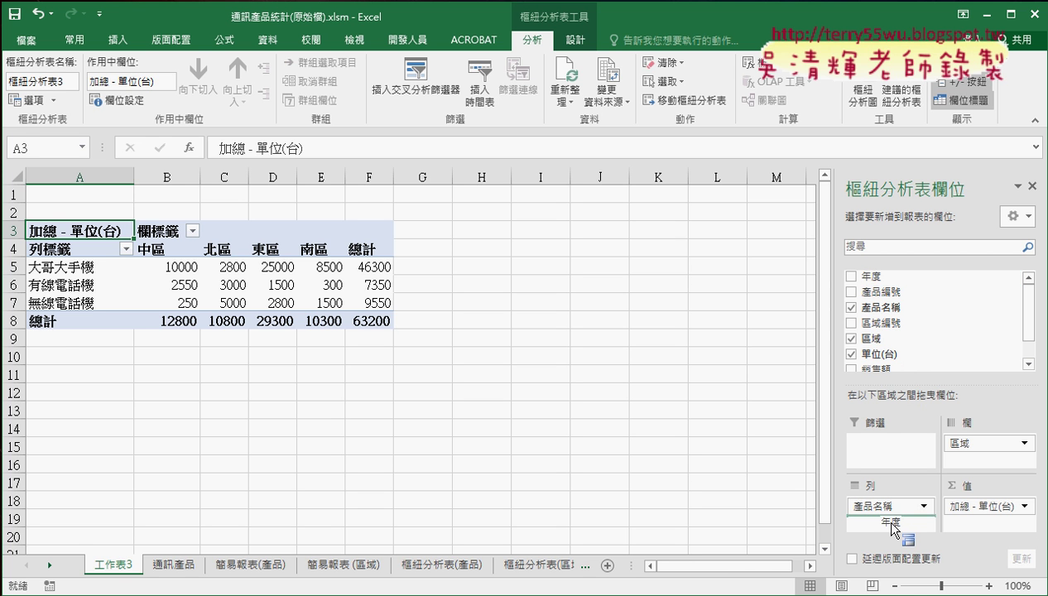
drag(893, 531, 891, 527)
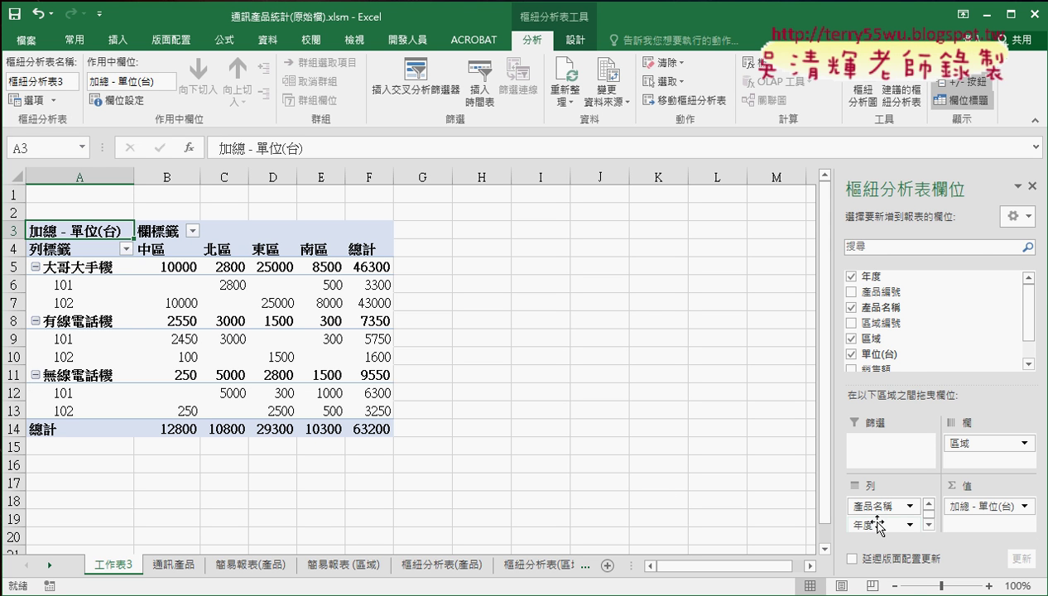
drag(874, 526, 883, 506)
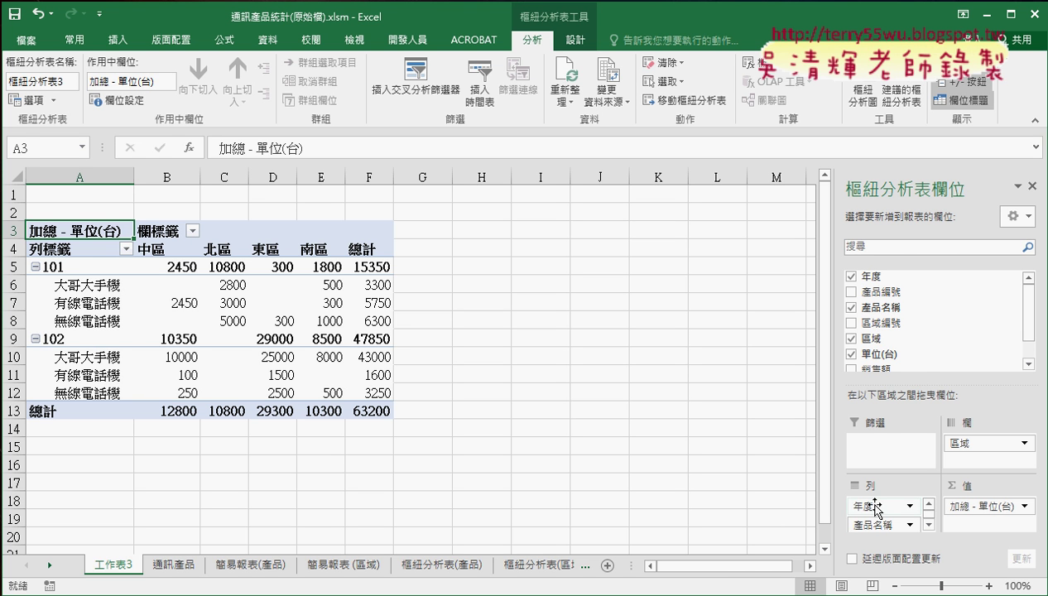
drag(875, 507, 882, 529)
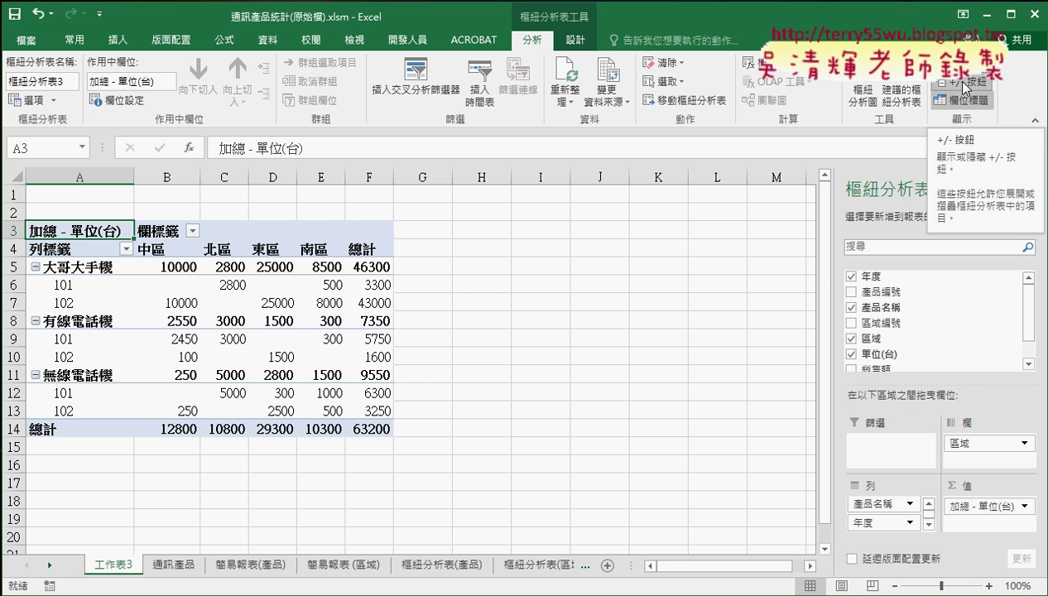
click(35, 268)
click(36, 267)
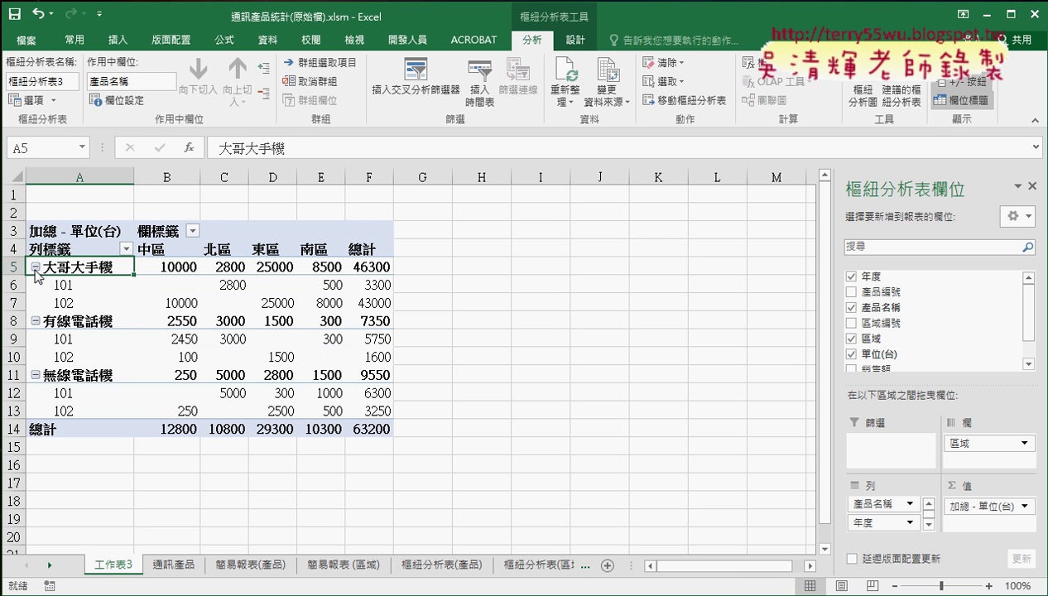
click(948, 81)
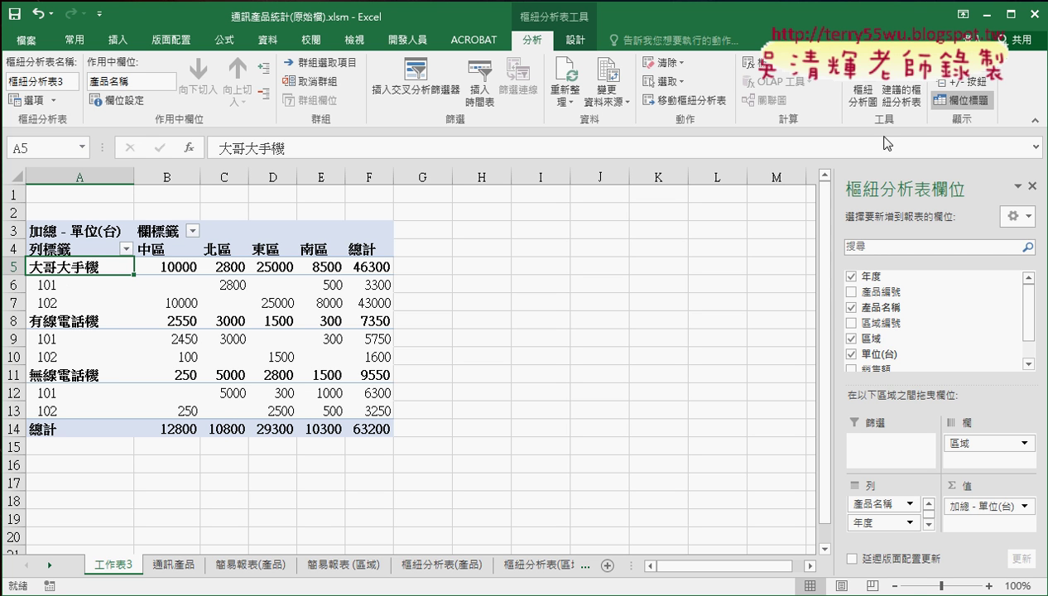
click(963, 84)
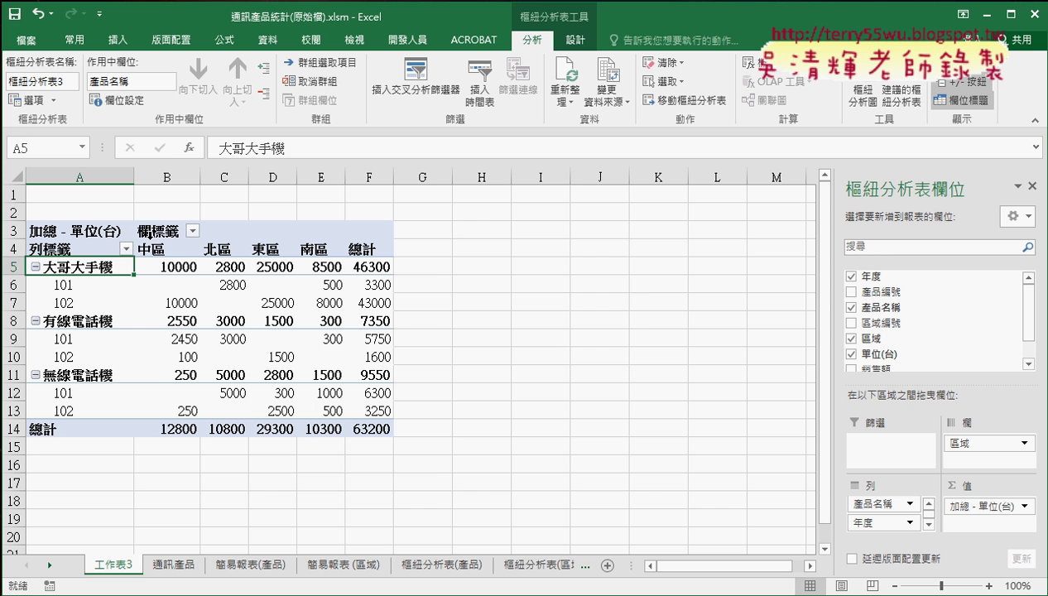
click(969, 99)
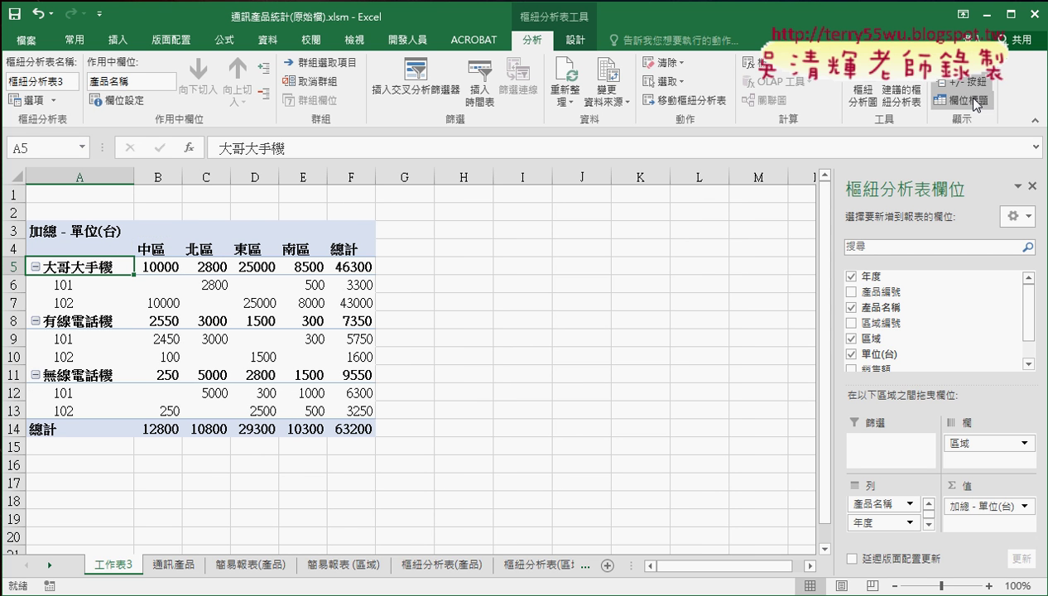
click(972, 101)
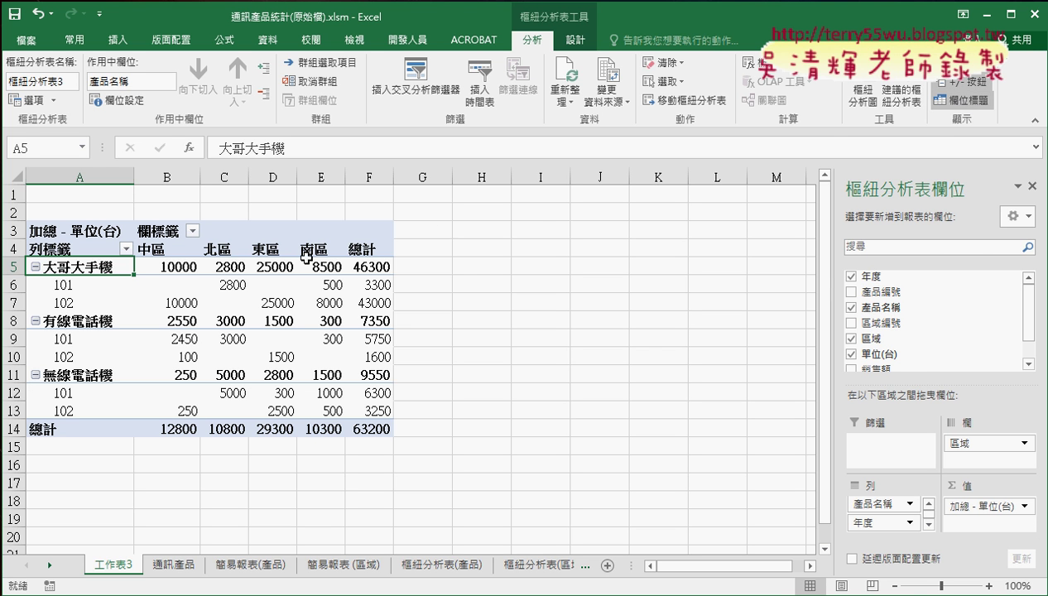
click(162, 231)
double_click(162, 231)
Replace the 欄標籤 column header in B3 with 區域.
double_click(143, 229)
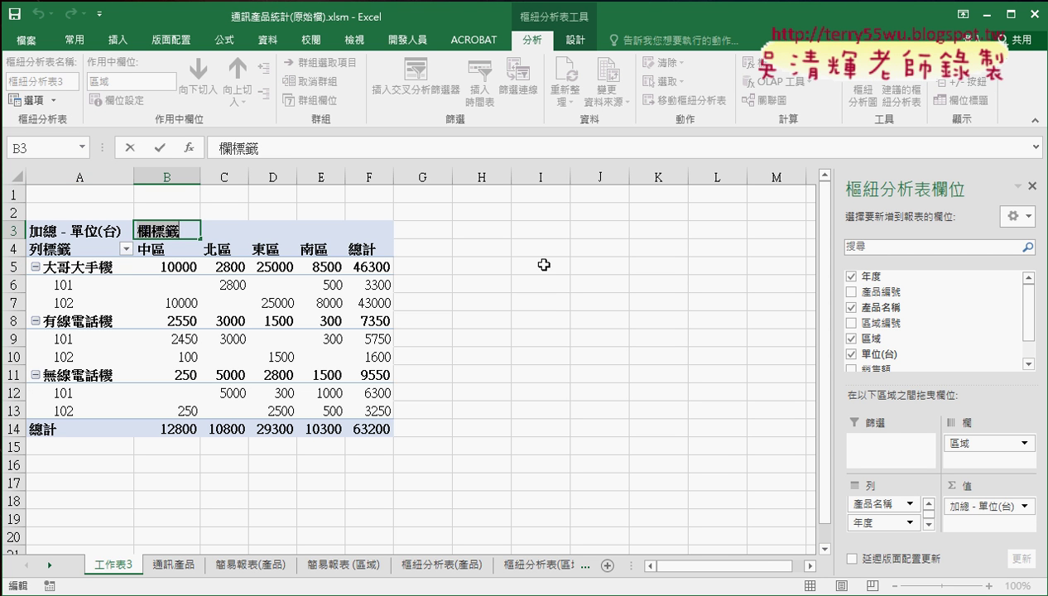
click(543, 264)
click(166, 230)
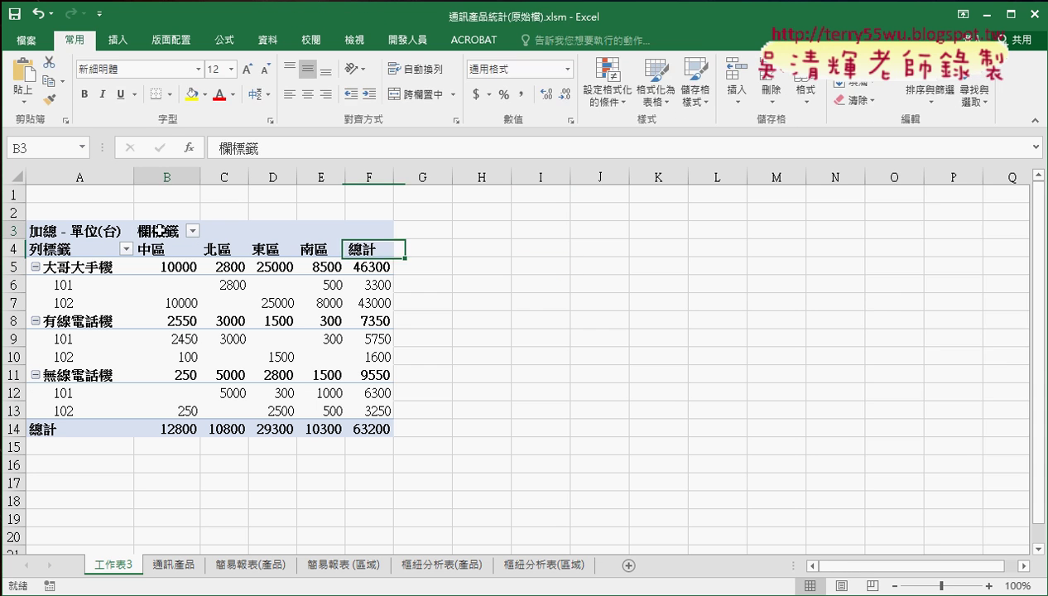
drag(159, 251, 336, 248)
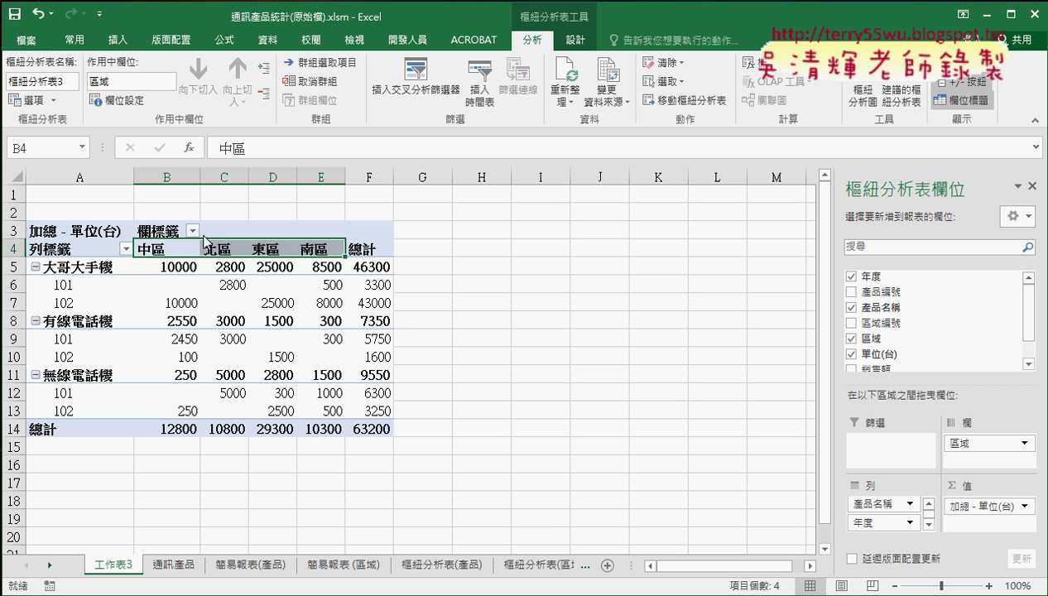
click(149, 229)
double_click(149, 229)
drag(137, 230, 194, 231)
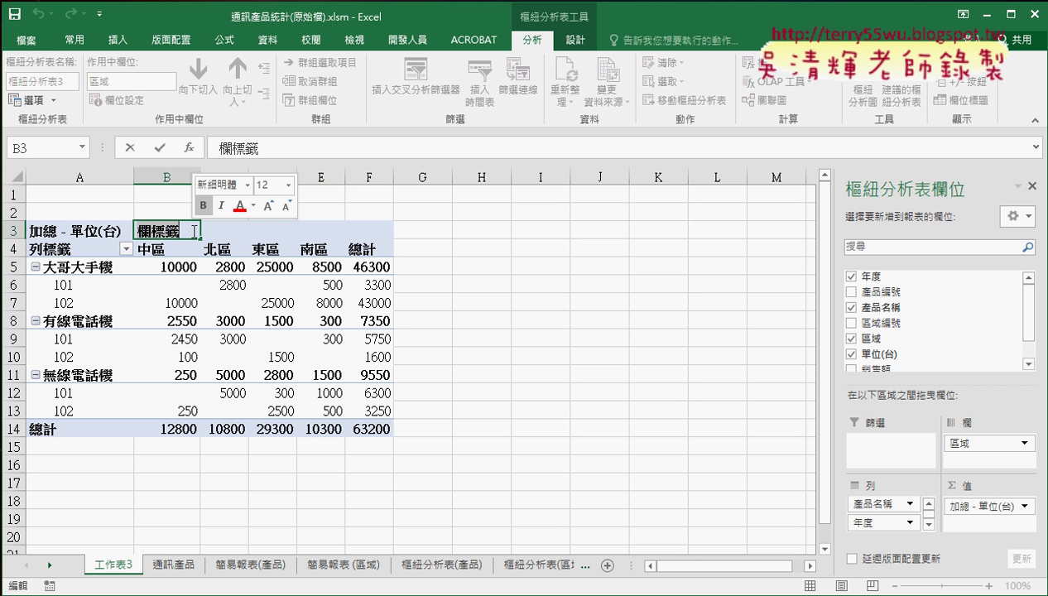
text(7)
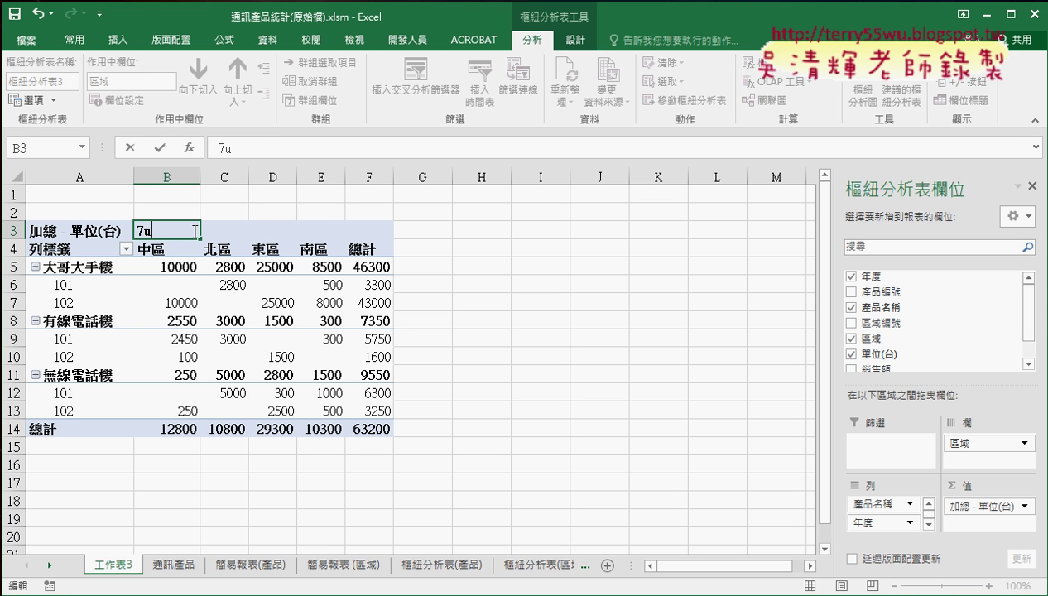
key(BackSpace)
text(區域)
click(65, 247)
Replace the 列標籤 row header in A4 with 產品名稱 and go back to the Google Docs reference.
double_click(75, 250)
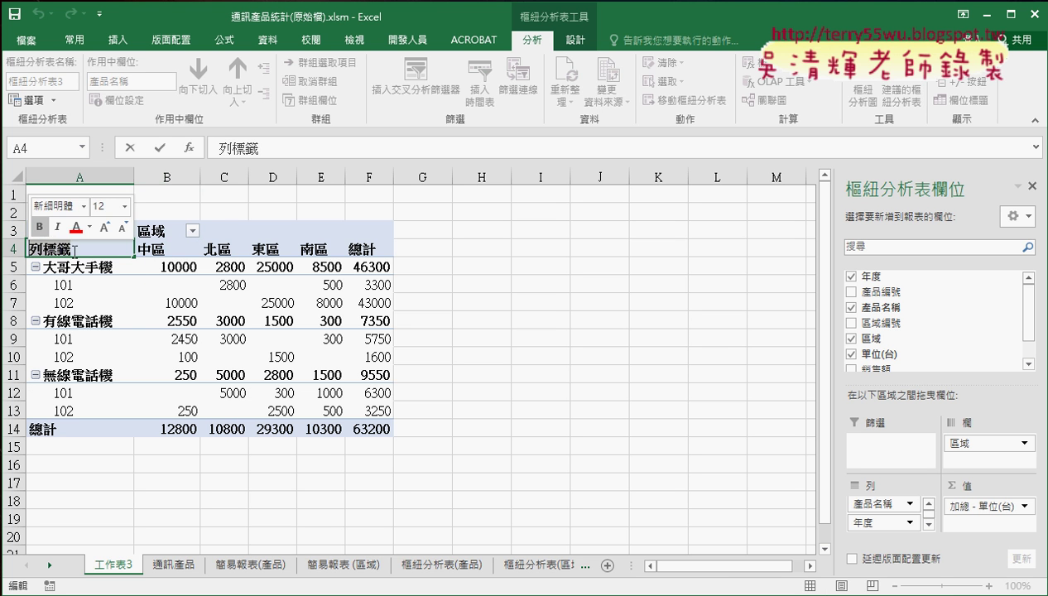
key(BackSpace)
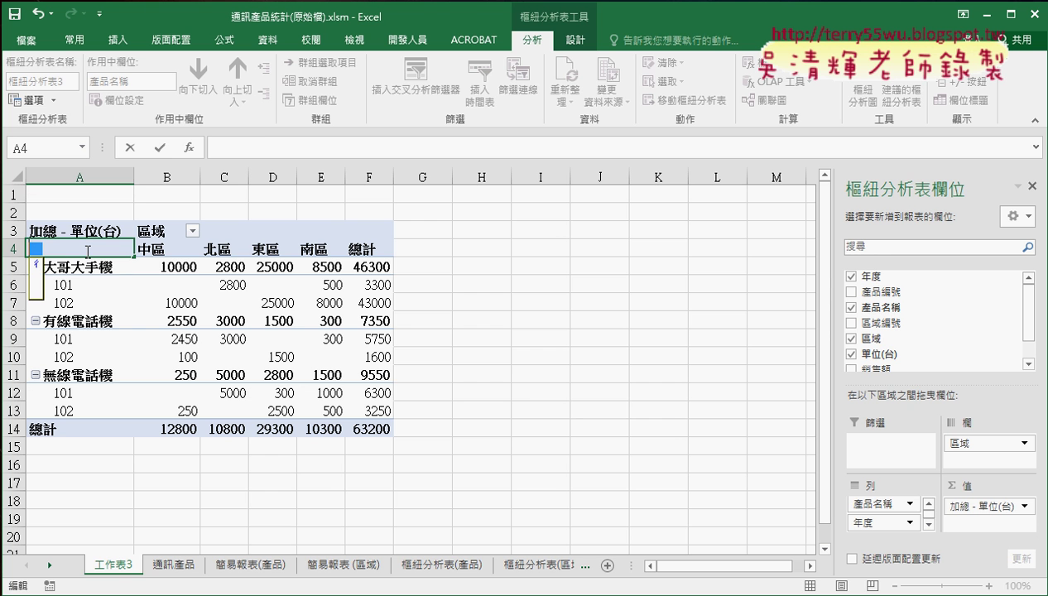
text(產)
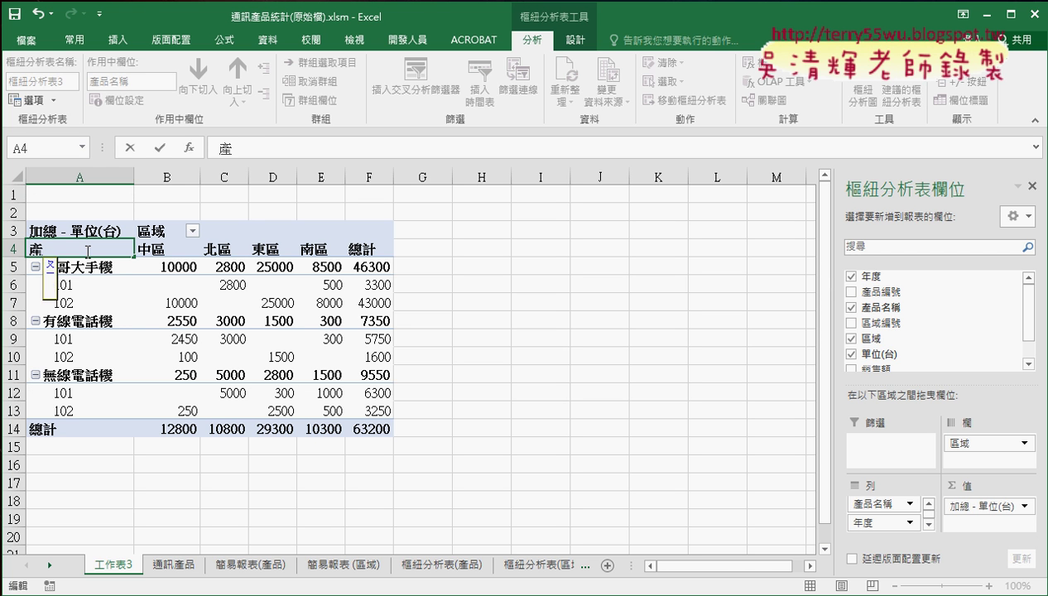
text(品)
text(名)
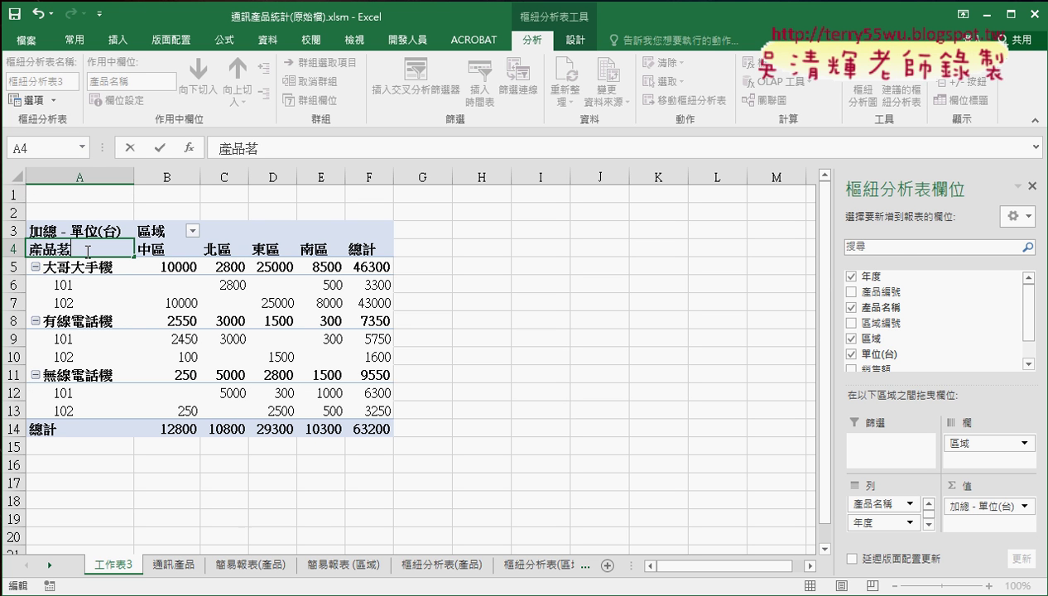
text(稱)
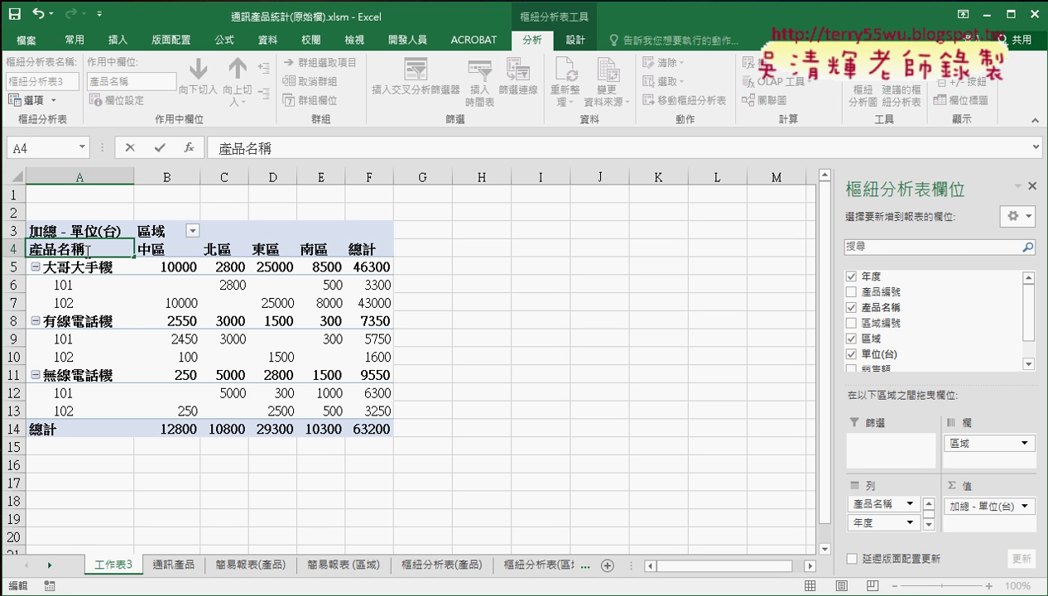
key(Return)
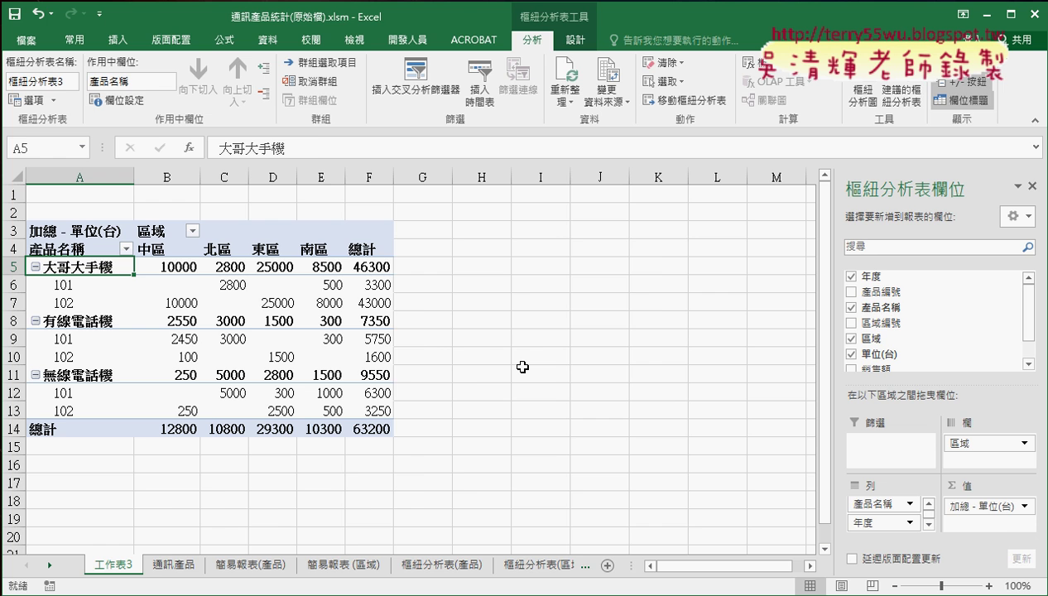
key(alt+Tab)
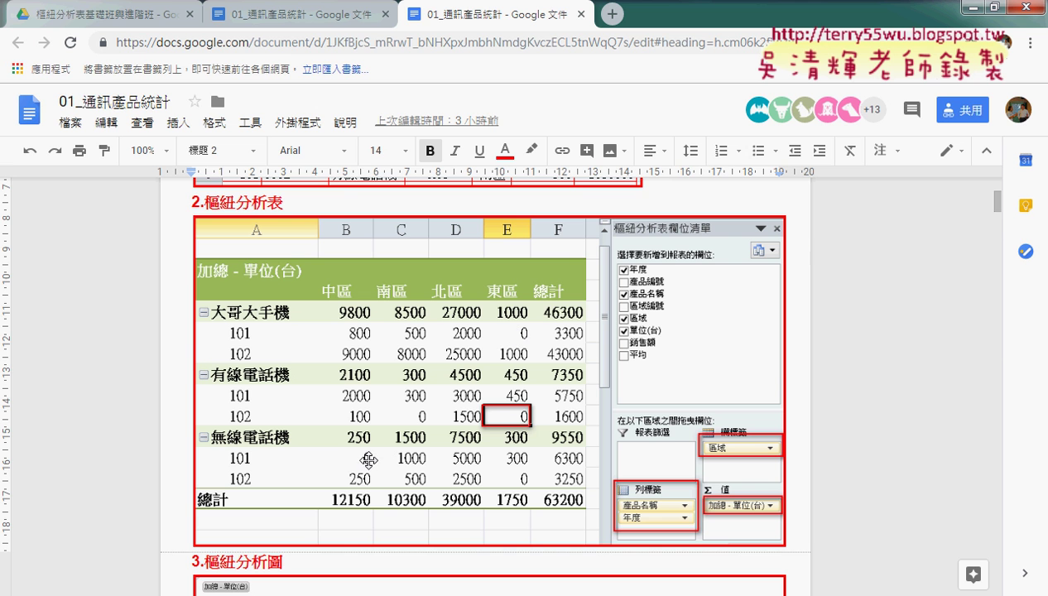
Minimize Chrome and select the blank 東區 cell D6 in the pivot.
click(964, 8)
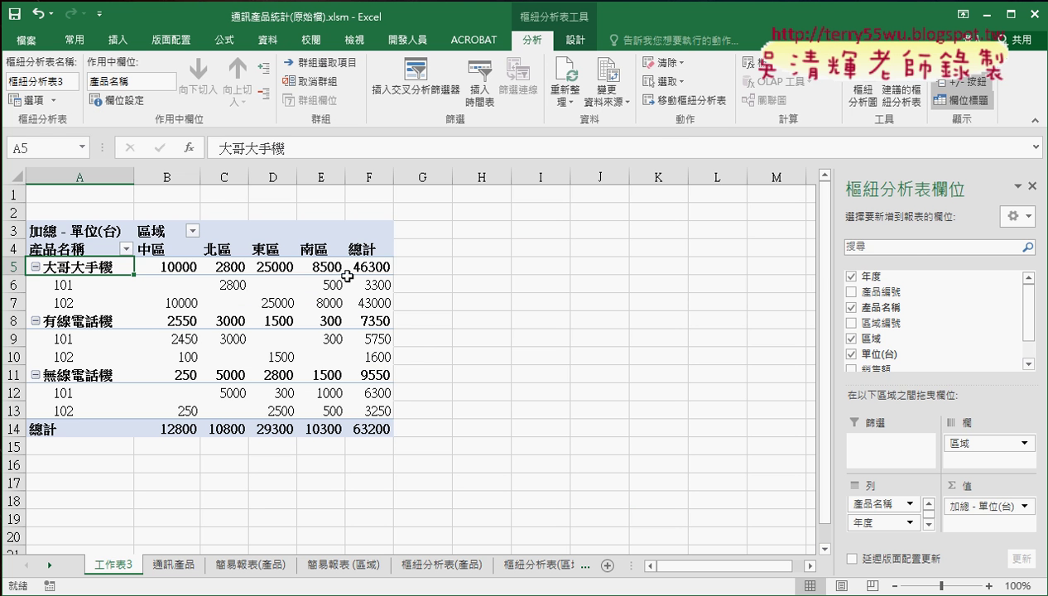
click(282, 287)
click(192, 285)
click(280, 284)
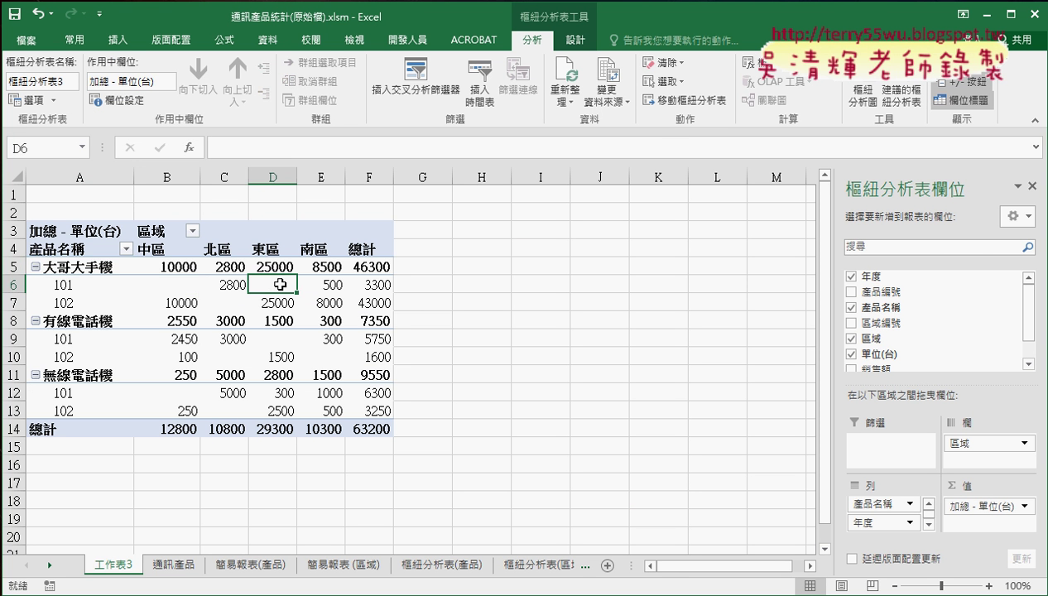
mouse_move(281, 284)
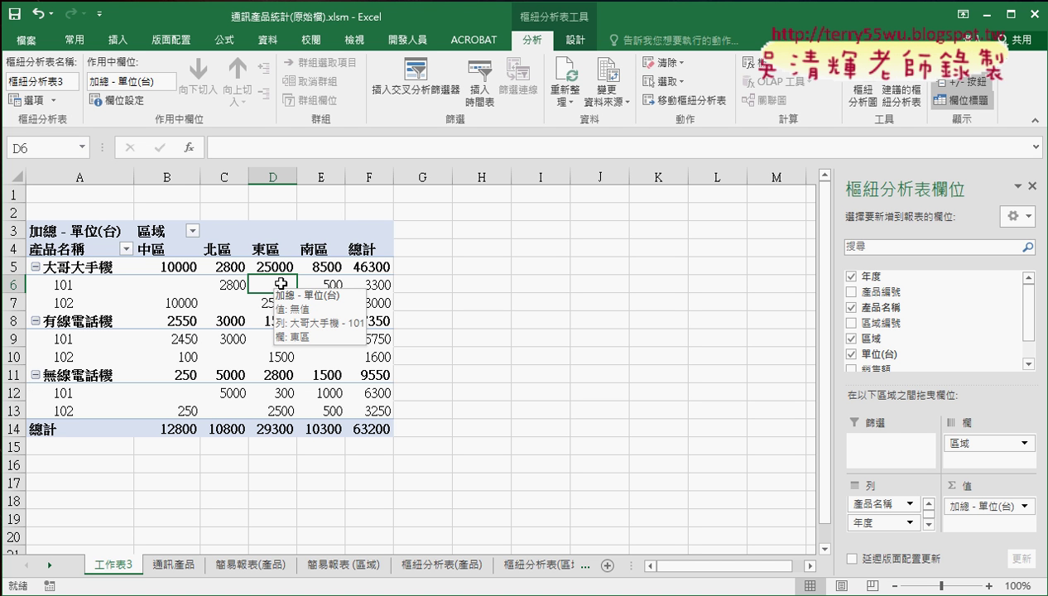
click(187, 286)
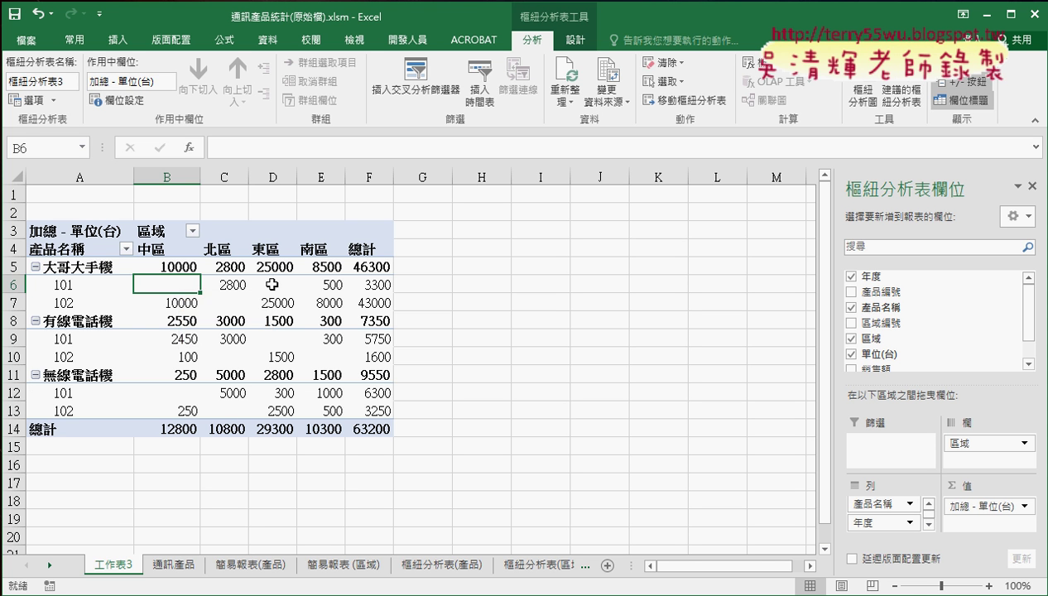
click(281, 283)
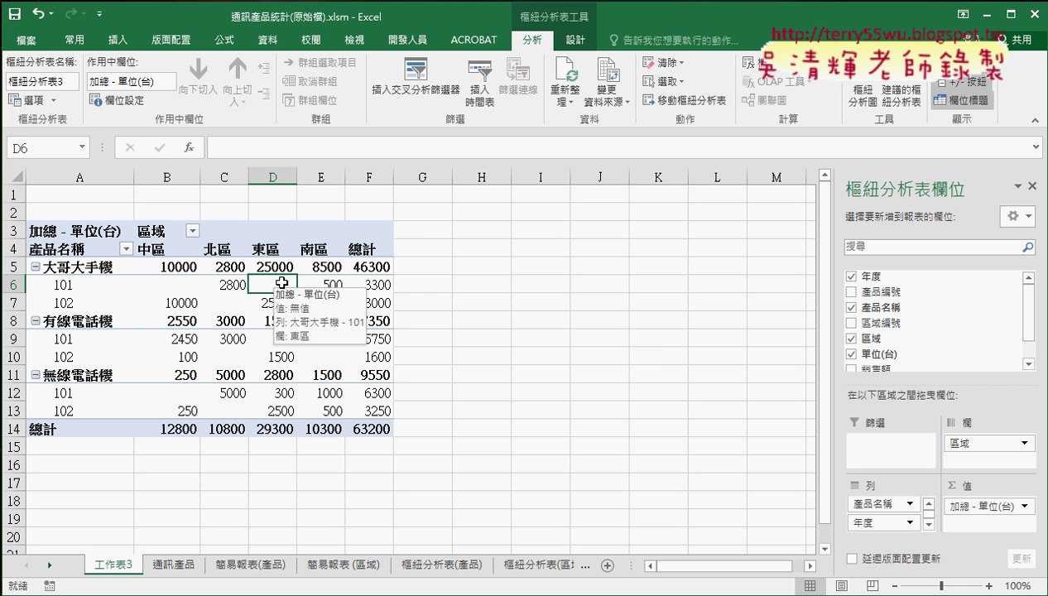
key(Delete)
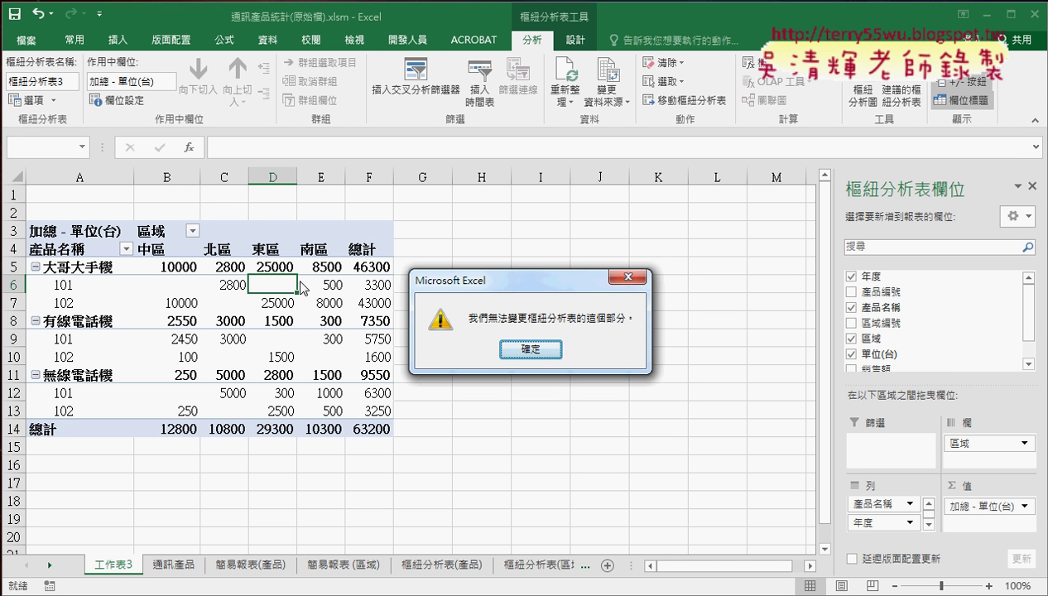
click(528, 351)
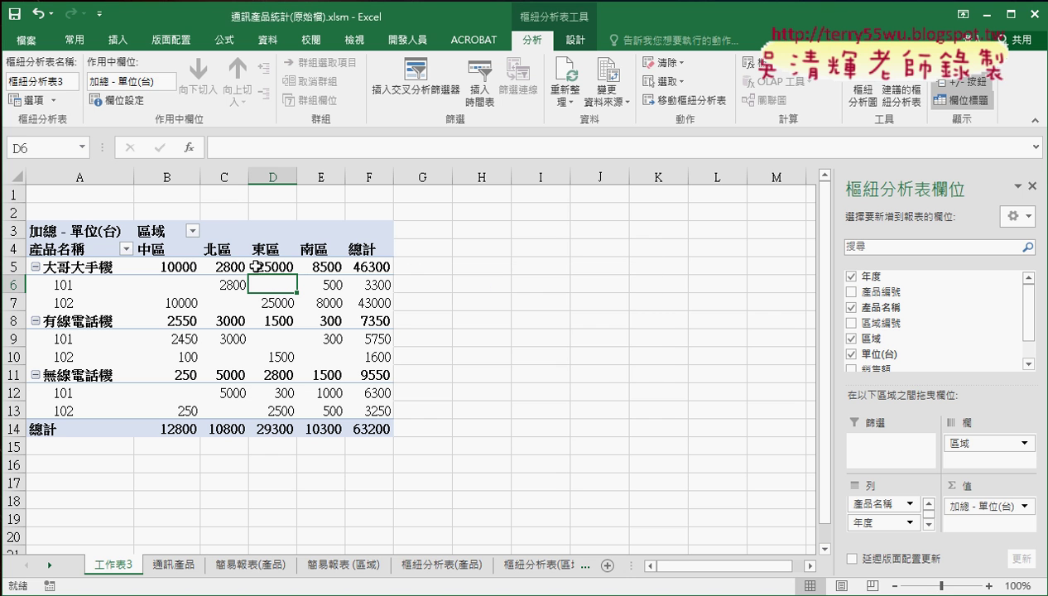
key(Delete)
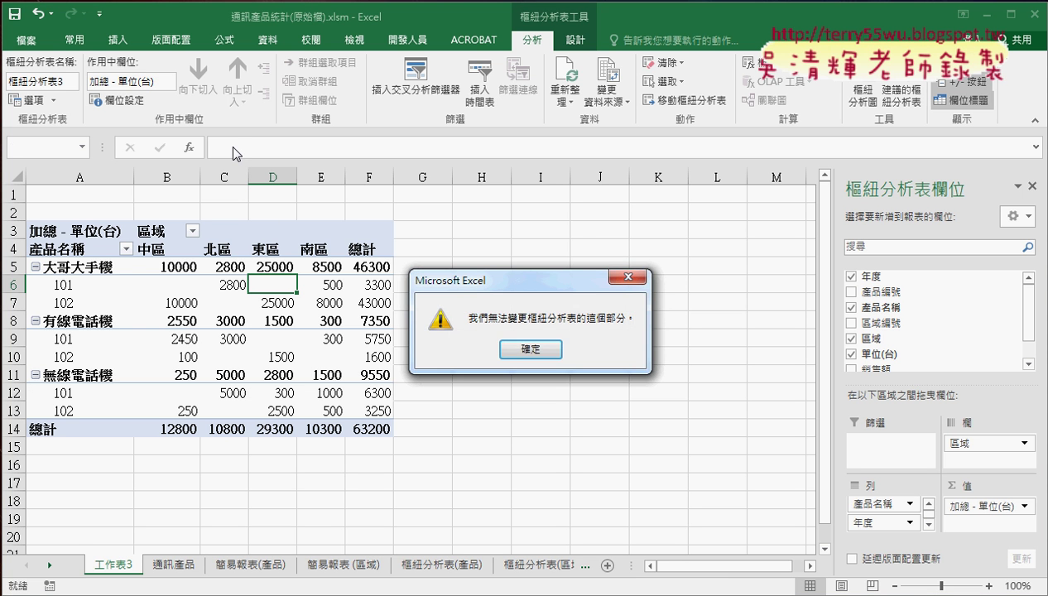
click(531, 347)
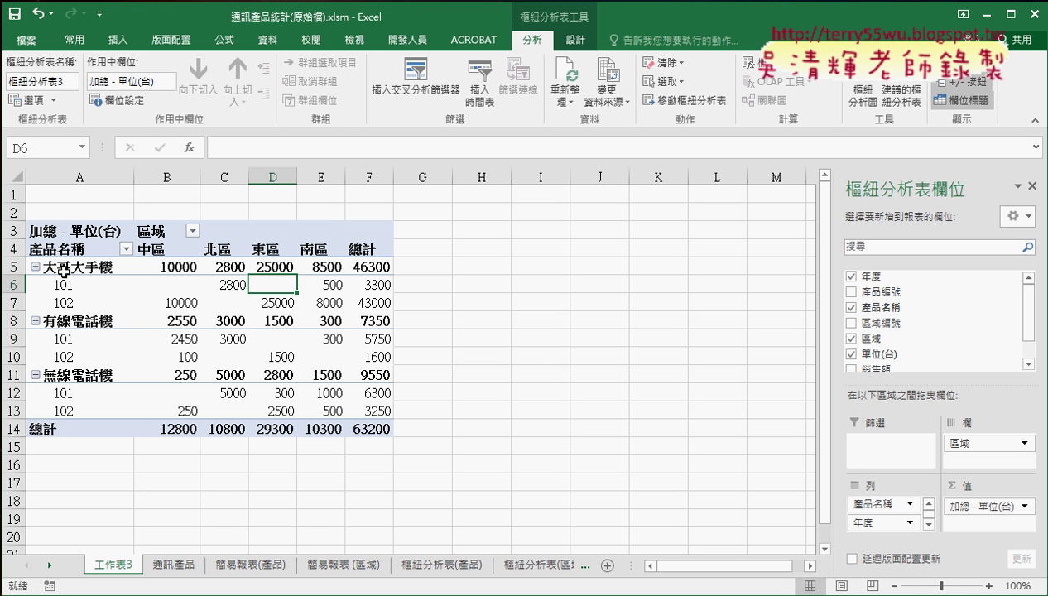
mouse_move(196, 342)
mouse_move(339, 392)
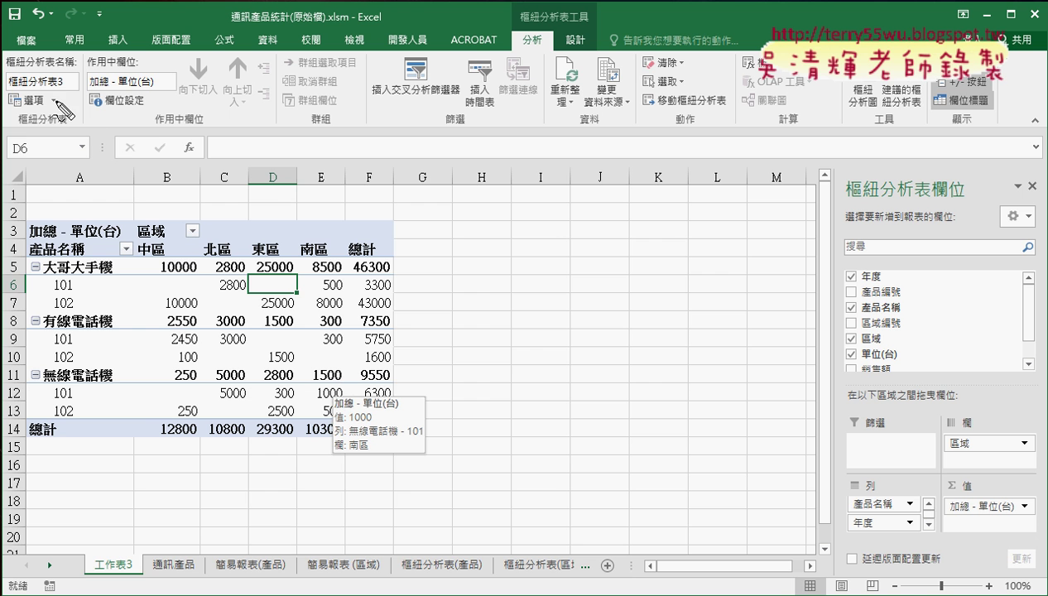
In PivotTable Options, set empty cells to show 0.
mouse_move(47, 106)
mouse_down()
mouse_move(6, 97)
mouse_move(48, 98)
mouse_up()
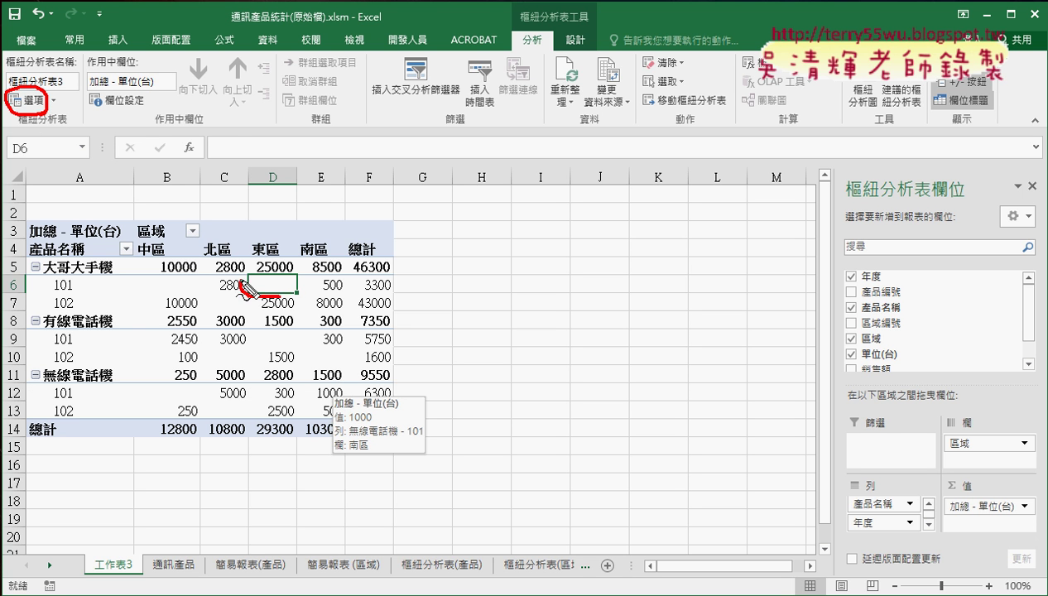
mouse_move(298, 277)
mouse_down()
mouse_move(255, 265)
mouse_move(54, 125)
mouse_move(84, 124)
mouse_up()
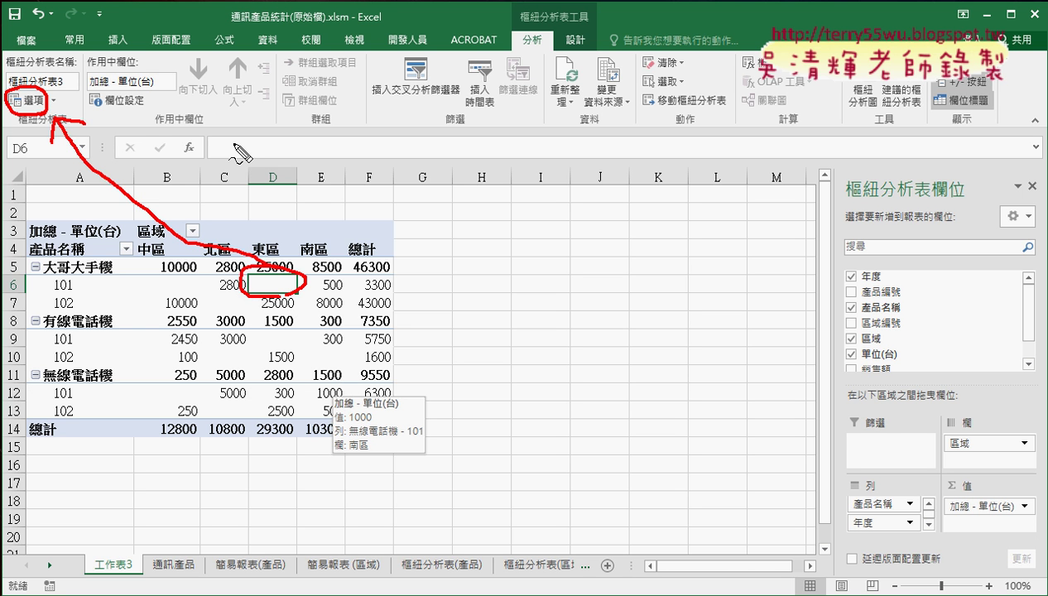
key(Escape)
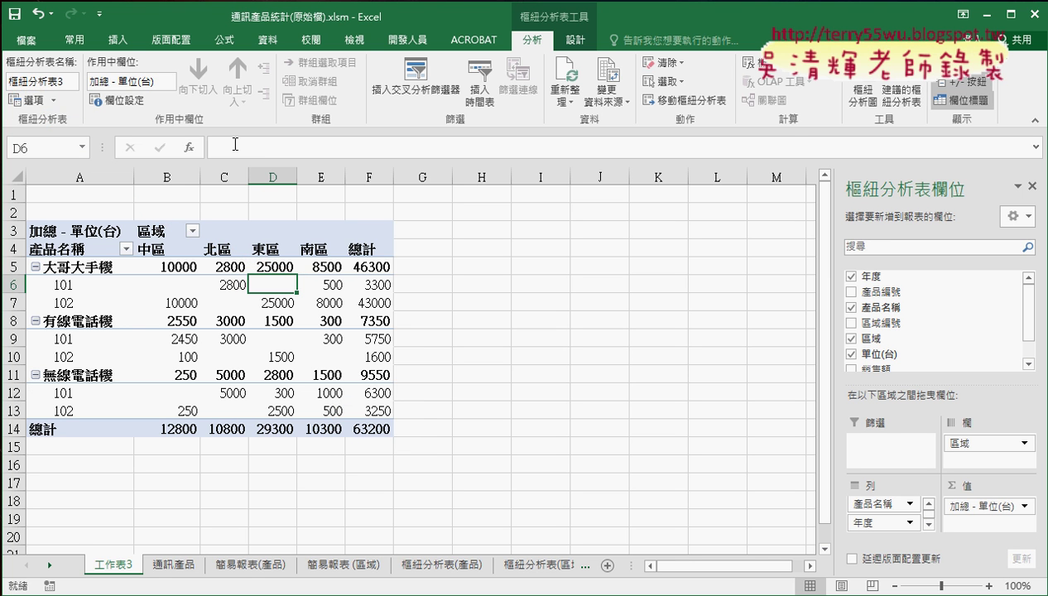
click(22, 106)
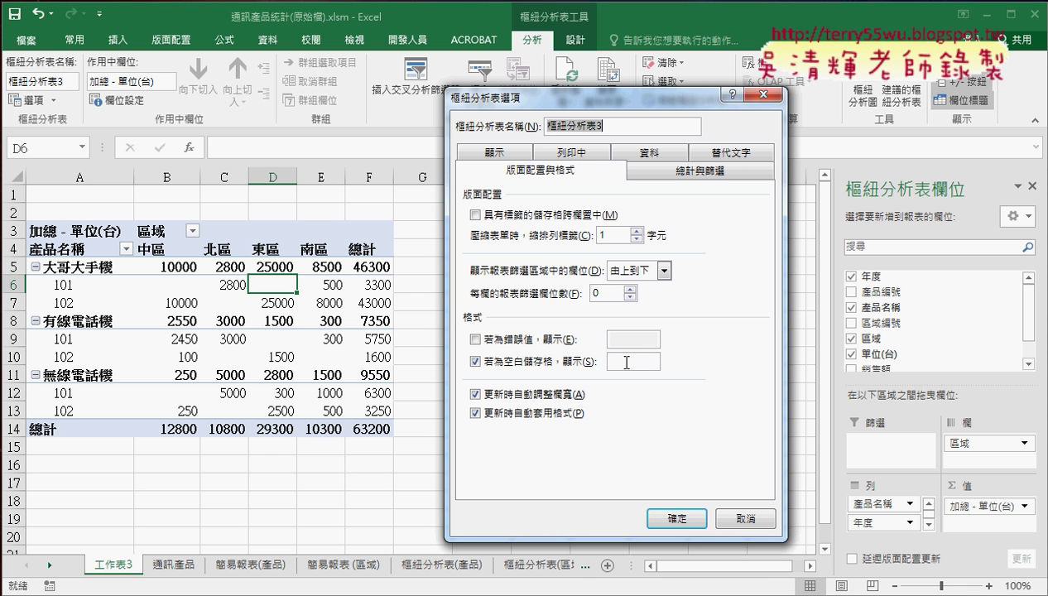
click(619, 362)
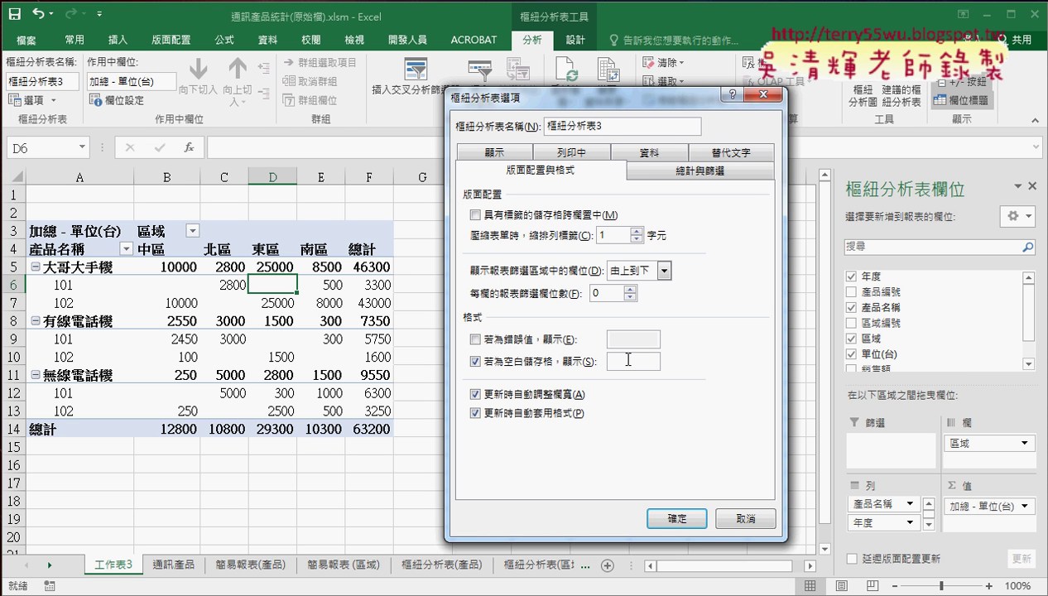
text(0)
click(681, 523)
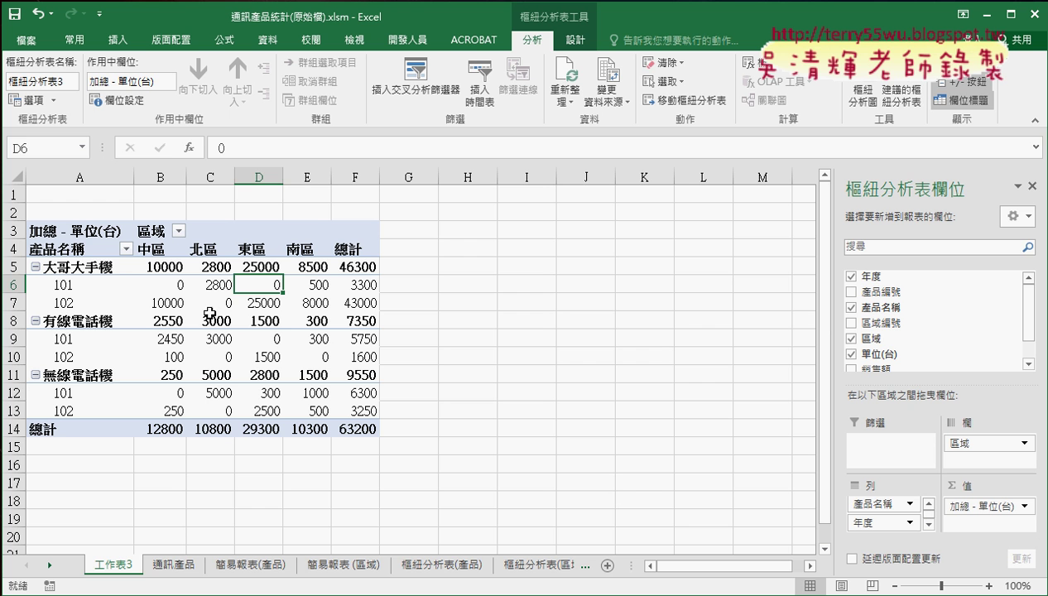
Check the former blank cells now showing 0 and select the pivot's number cells.
click(174, 285)
click(277, 341)
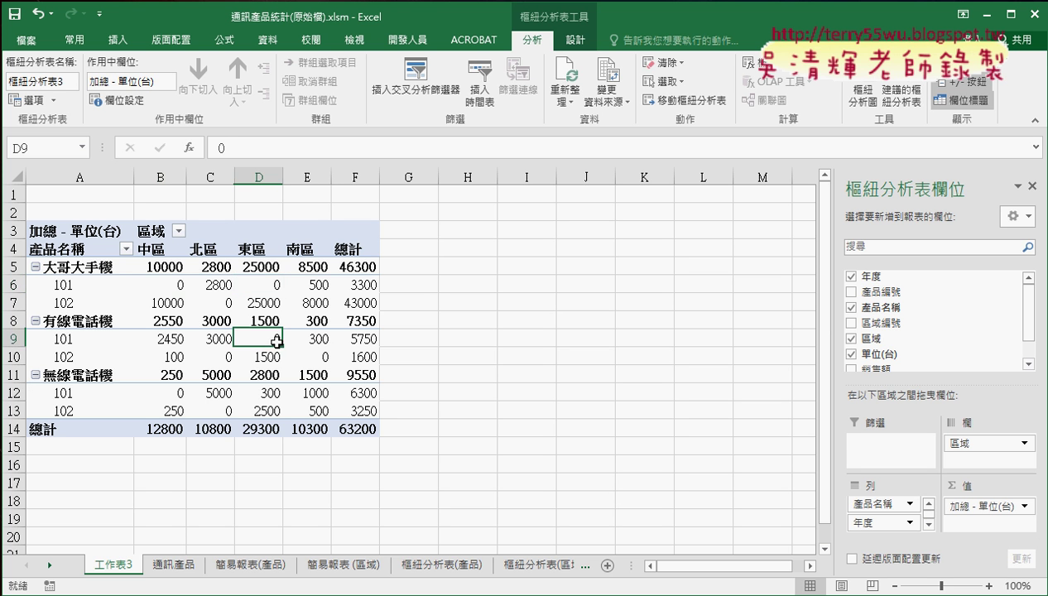
click(330, 359)
click(225, 356)
click(239, 411)
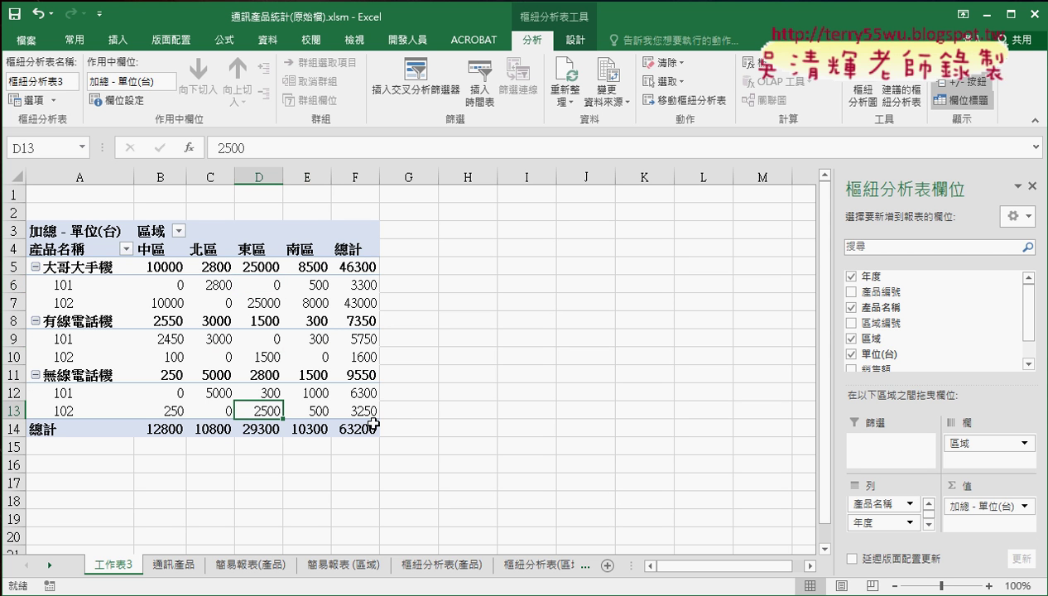
mouse_move(170, 269)
mouse_down()
mouse_move(203, 360)
mouse_move(352, 429)
mouse_up()
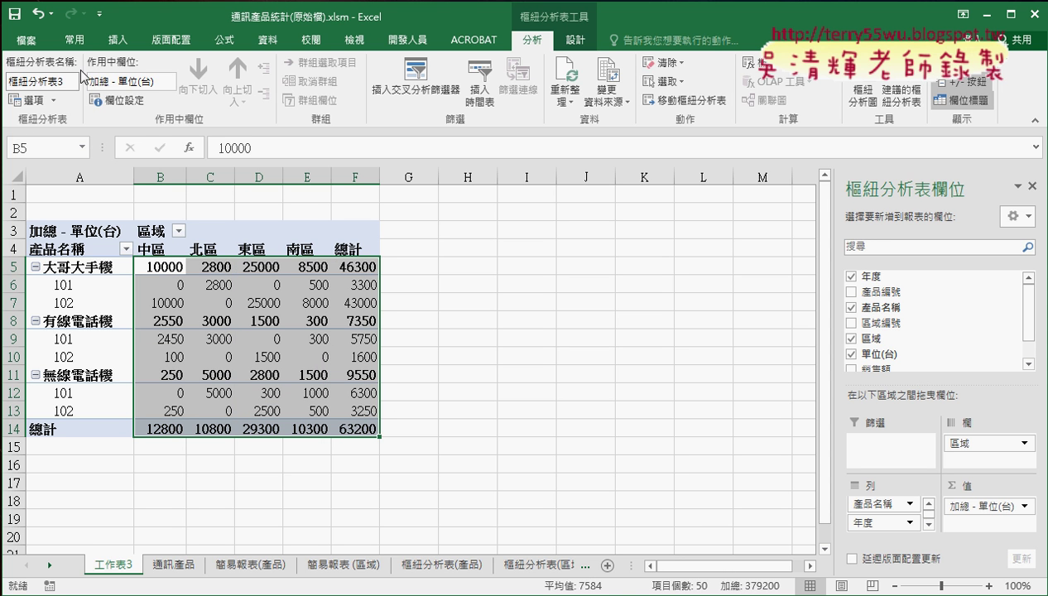
Apply Comma Style to the pivot values and reduce them to zero decimal places.
click(76, 40)
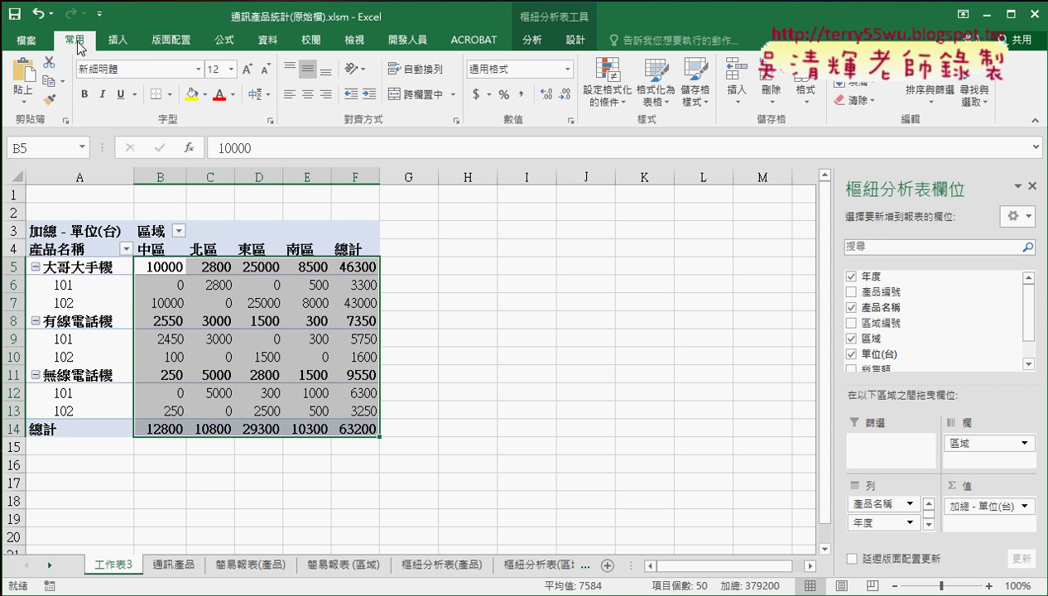
click(522, 95)
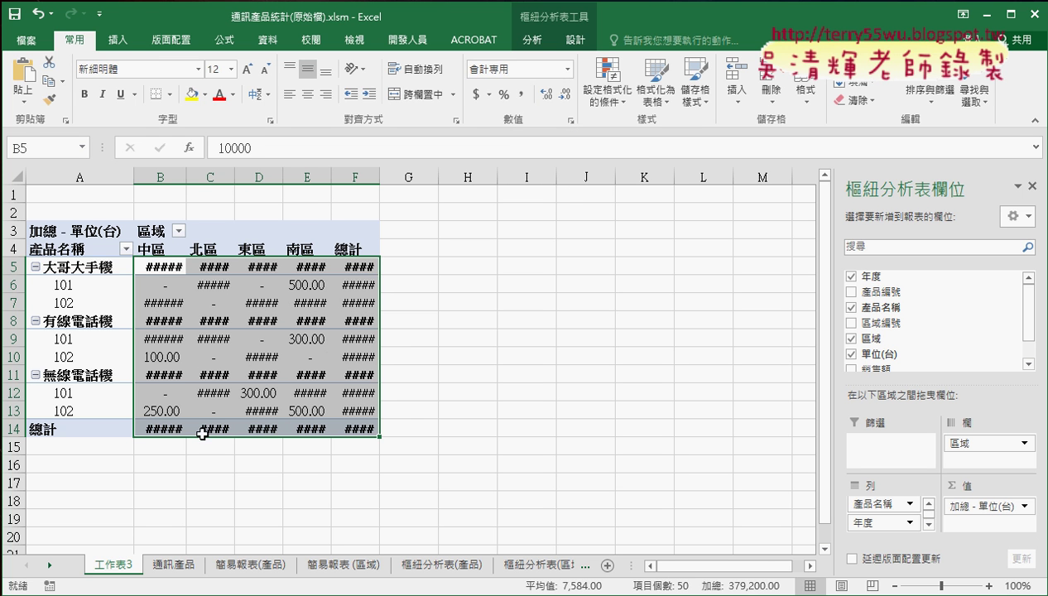
mouse_move(356, 370)
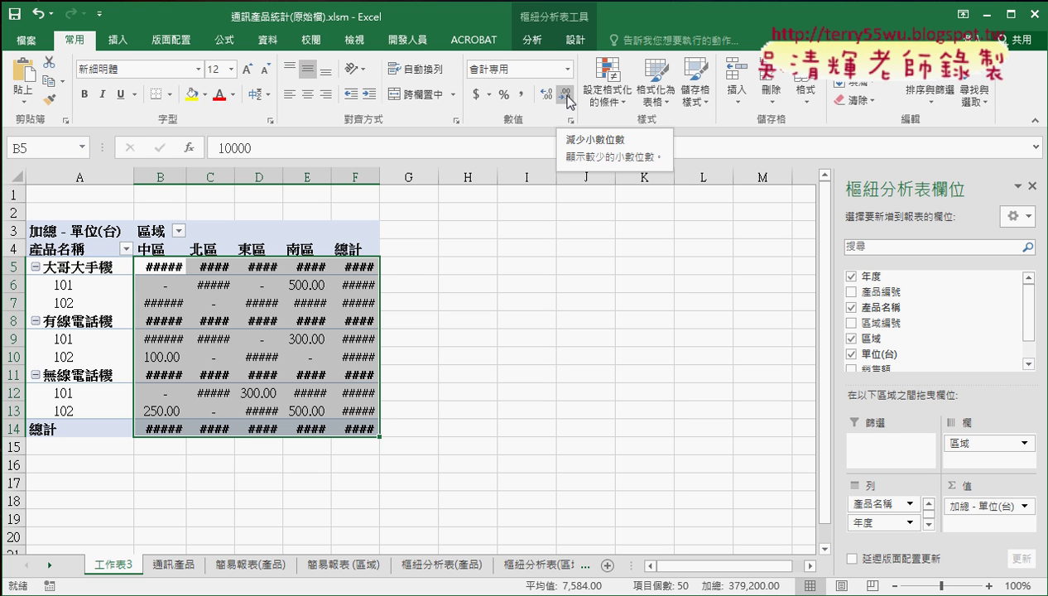
click(568, 99)
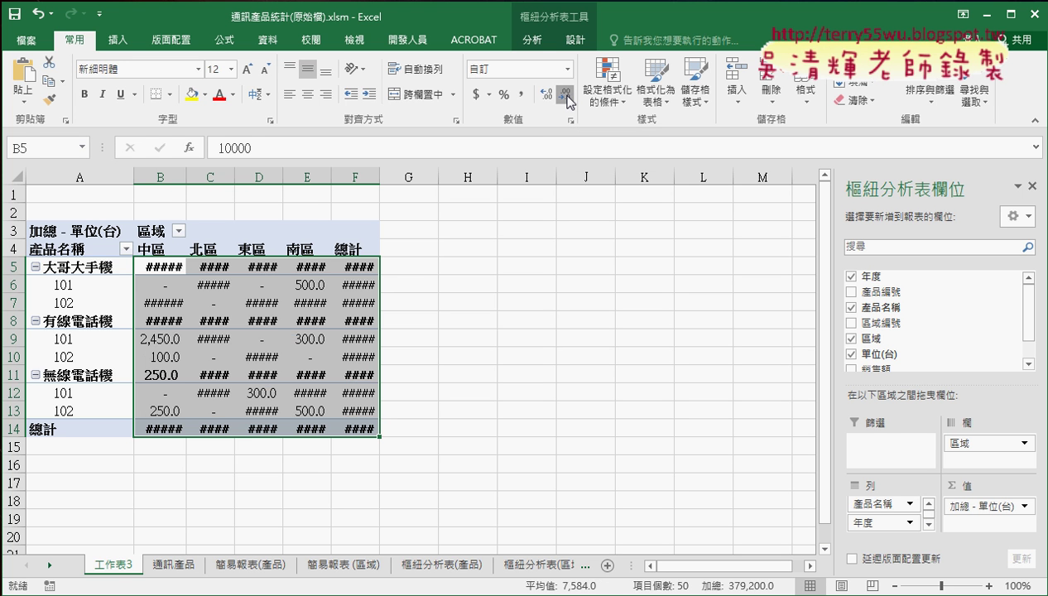
click(568, 99)
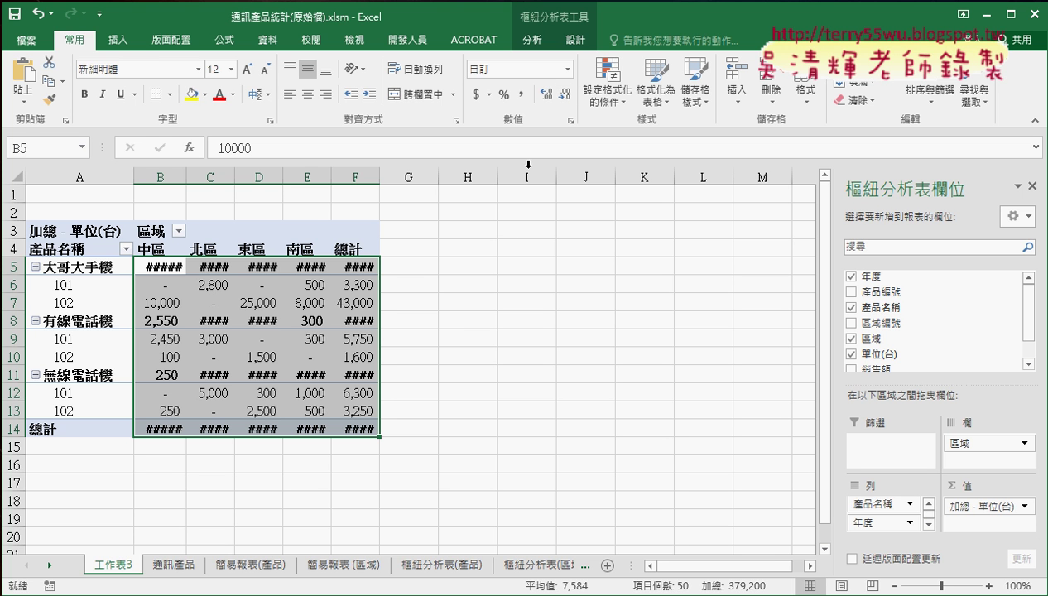
AutoFit columns B through F to fit the formatted numbers.
drag(163, 171, 376, 174)
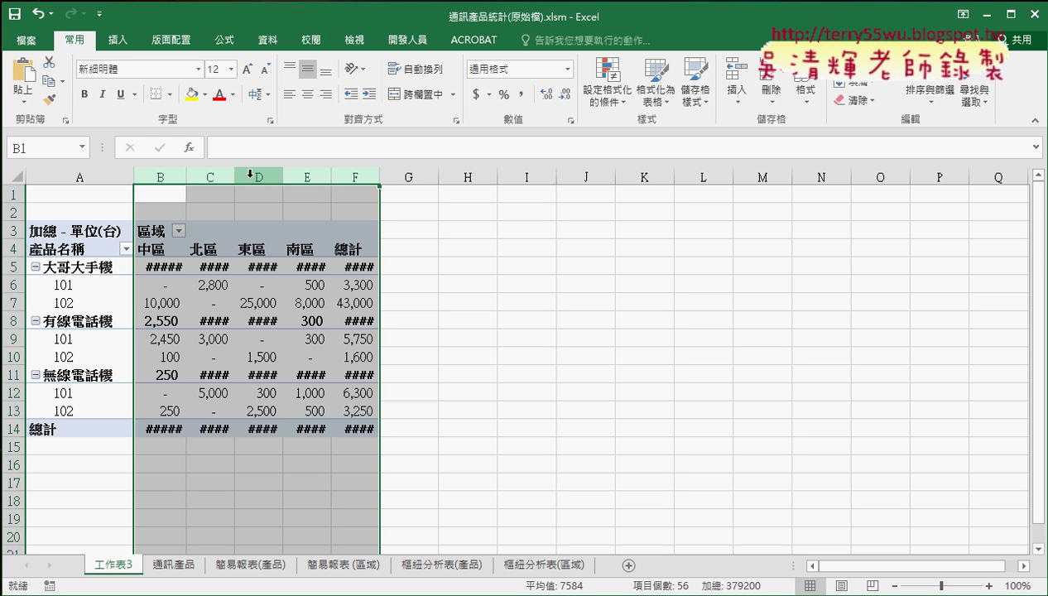
double_click(234, 178)
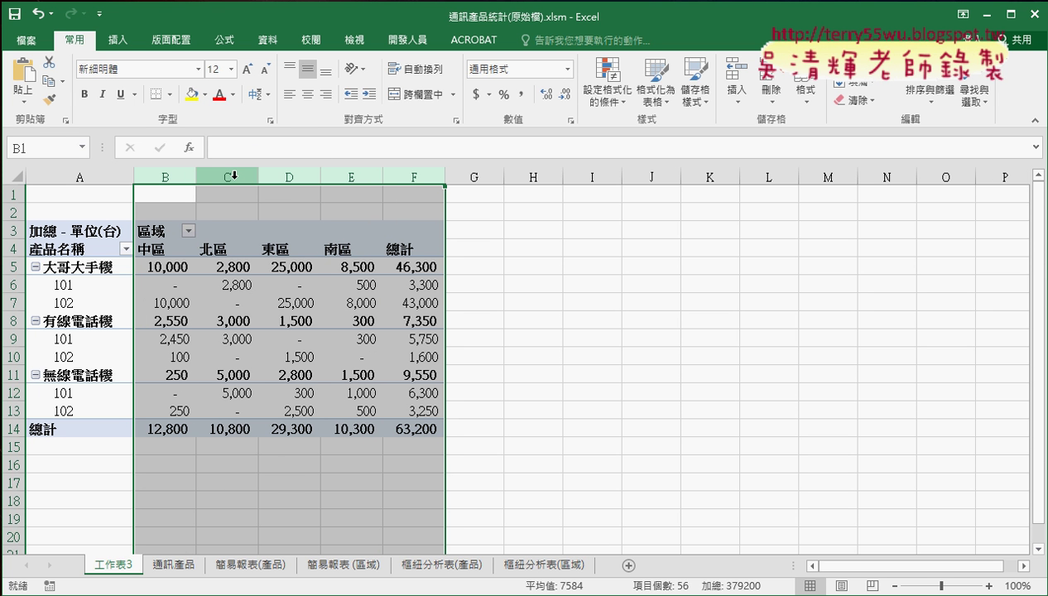
click(291, 285)
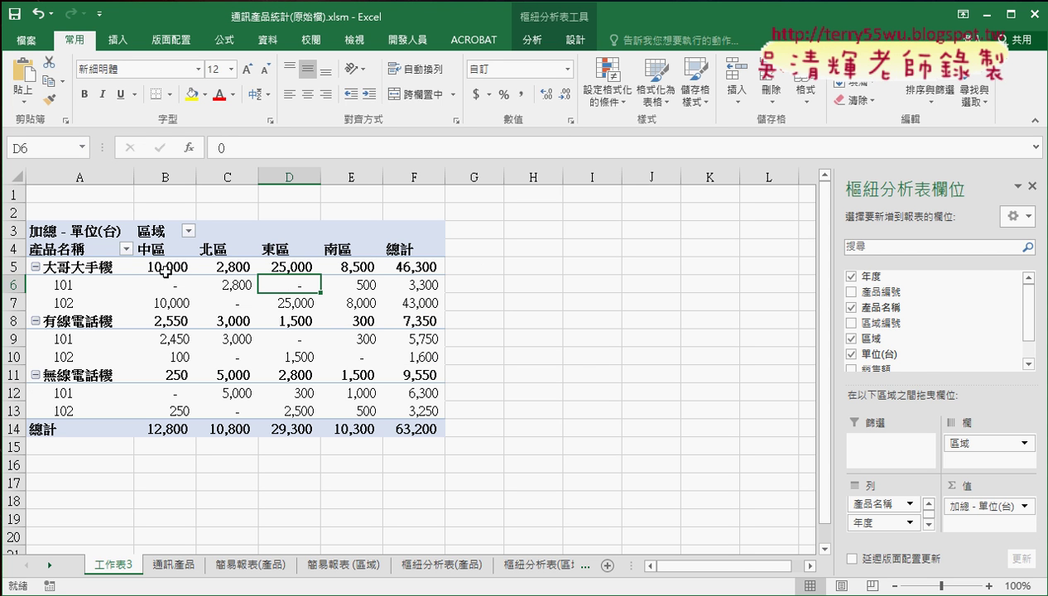
Apply a Medium green PivotTable style from the Design styles gallery to 樞紐分析表3.
drag(165, 266, 415, 411)
click(327, 377)
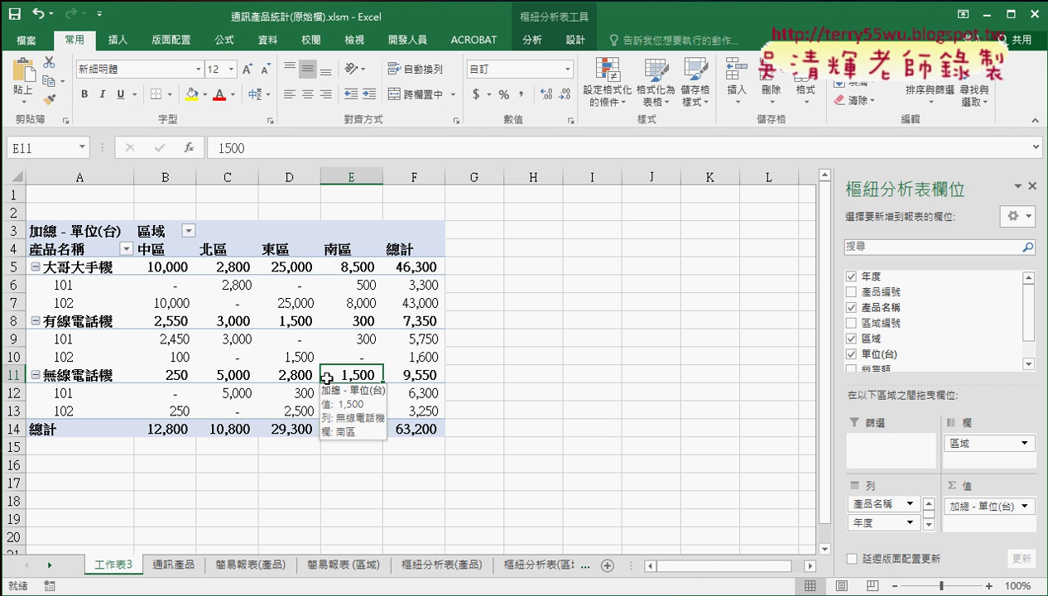
click(579, 50)
click(673, 101)
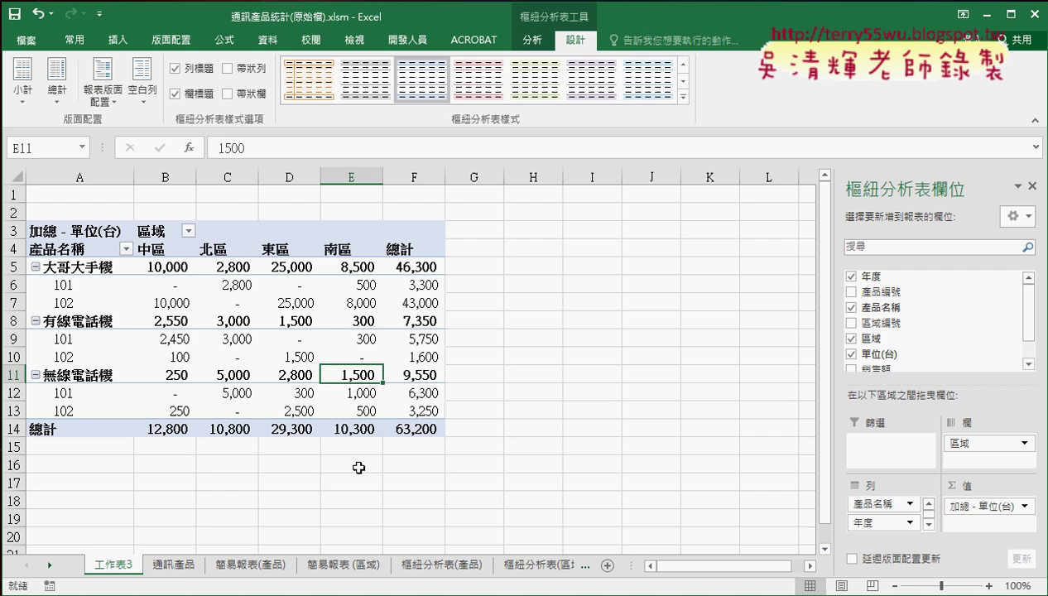
click(310, 323)
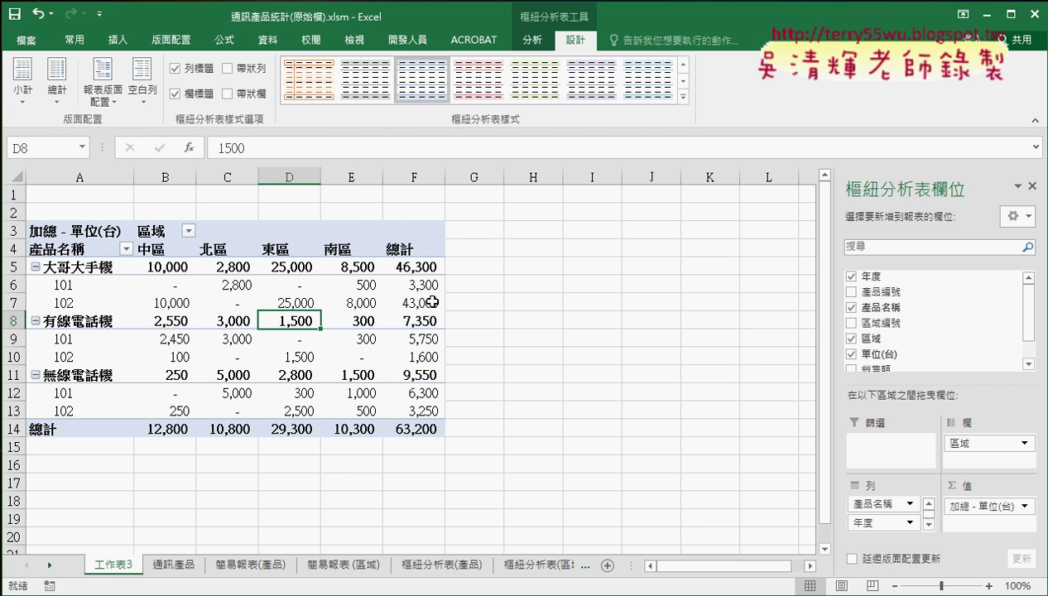
click(684, 100)
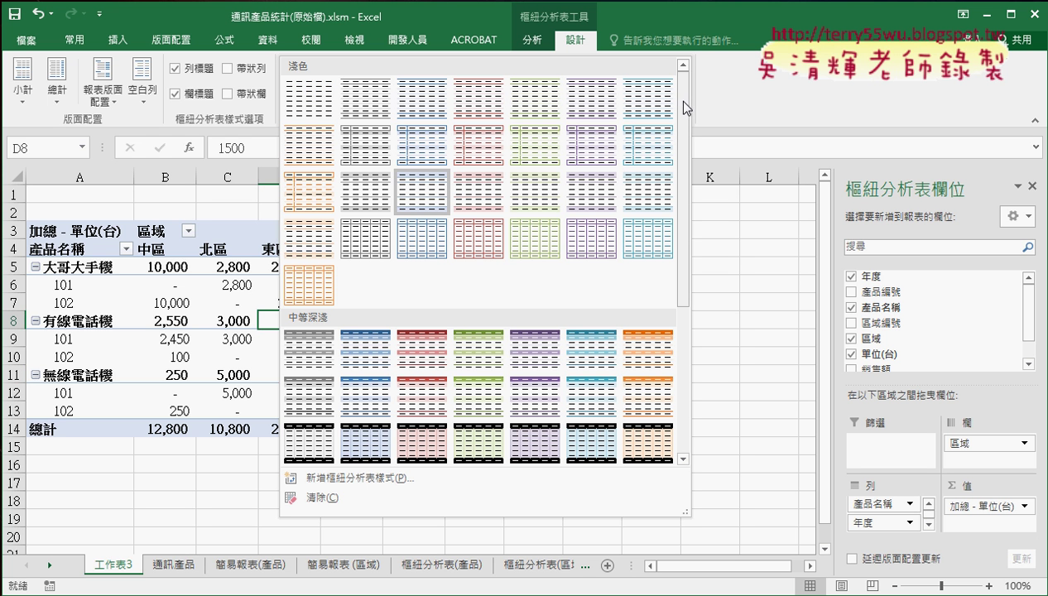
click(484, 356)
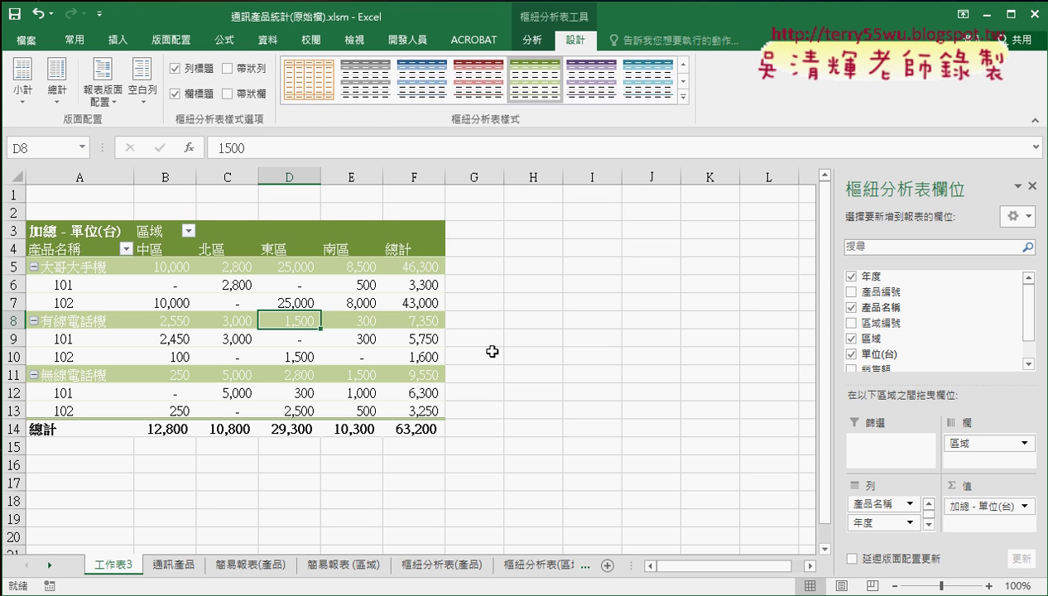
Review the styled pivot table, then put the 工作表3 sheet tab into rename mode.
click(508, 379)
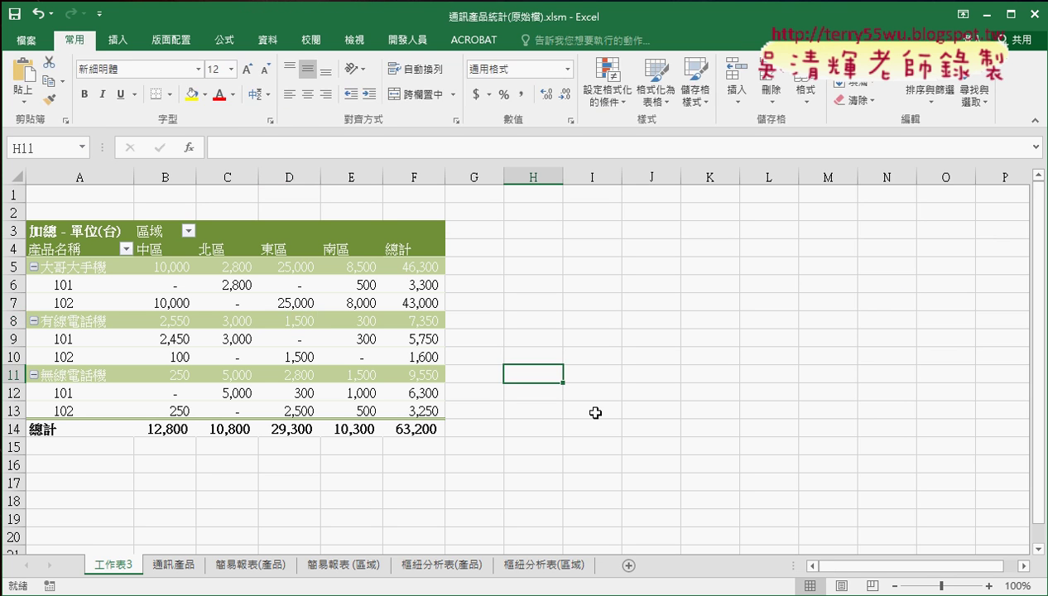
click(256, 337)
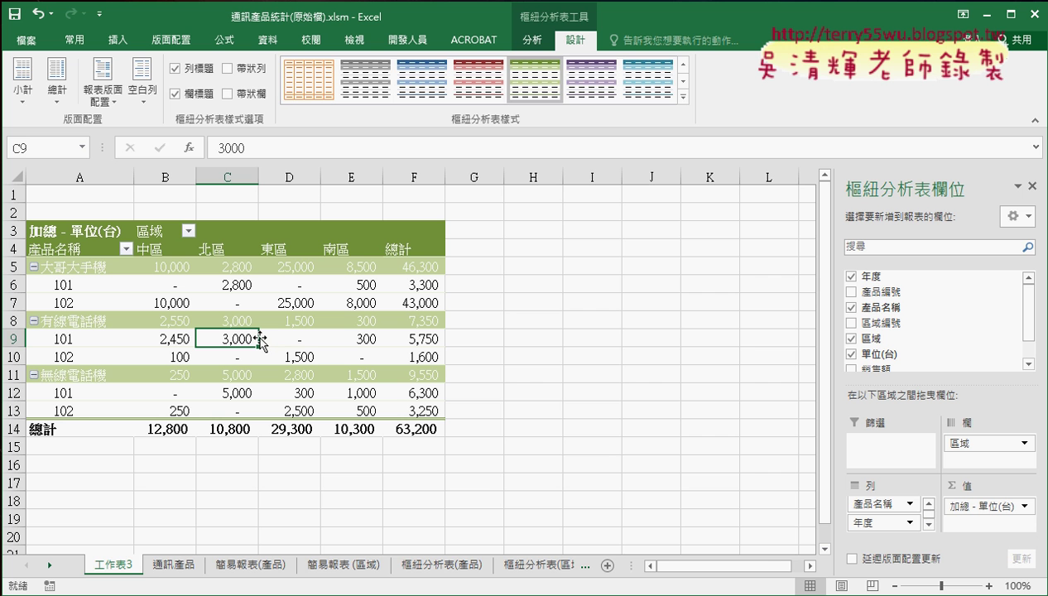
double_click(128, 564)
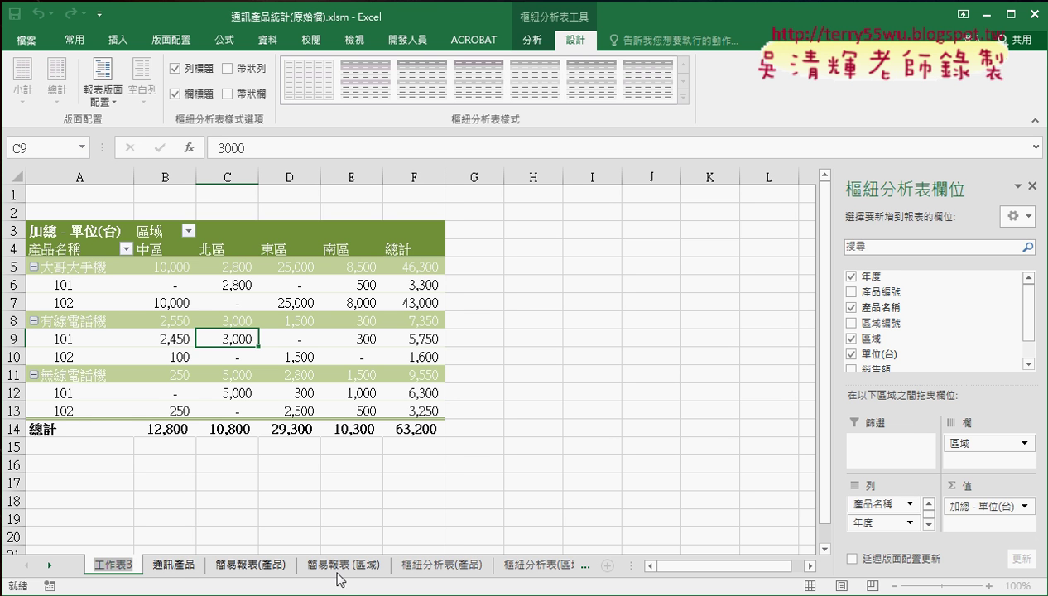
Rename the 工作表3 sheet tab to '樞紐分析表'.
click(445, 565)
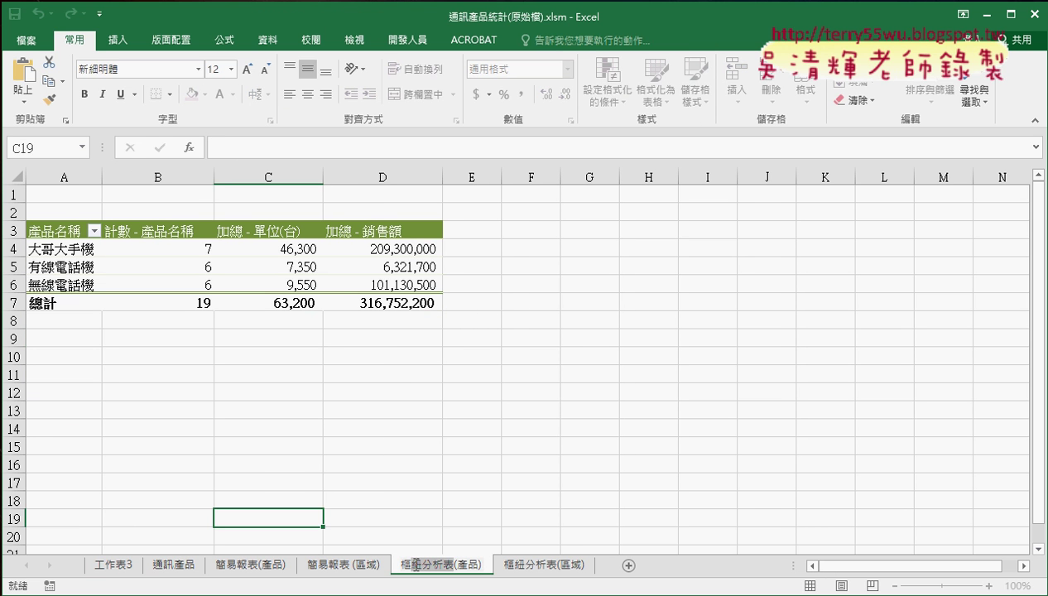
click(126, 568)
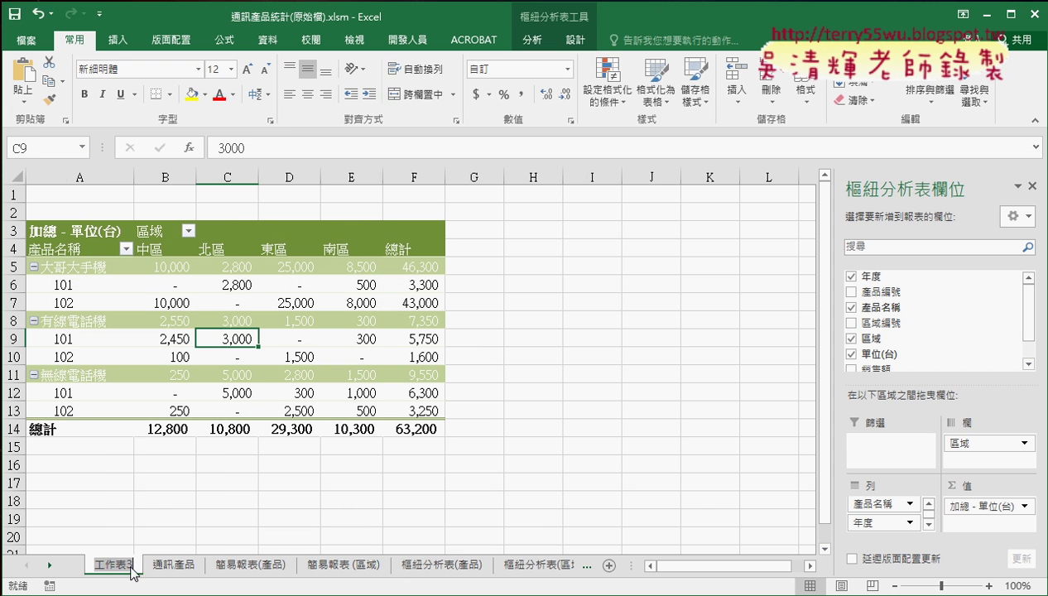
double_click(131, 567)
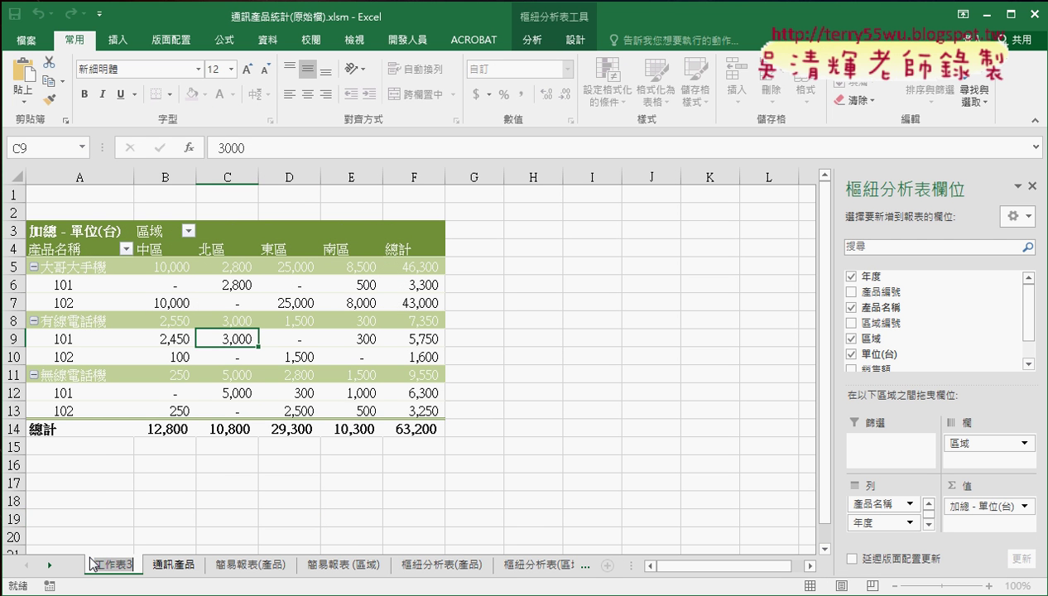
text(樞紐分析表)
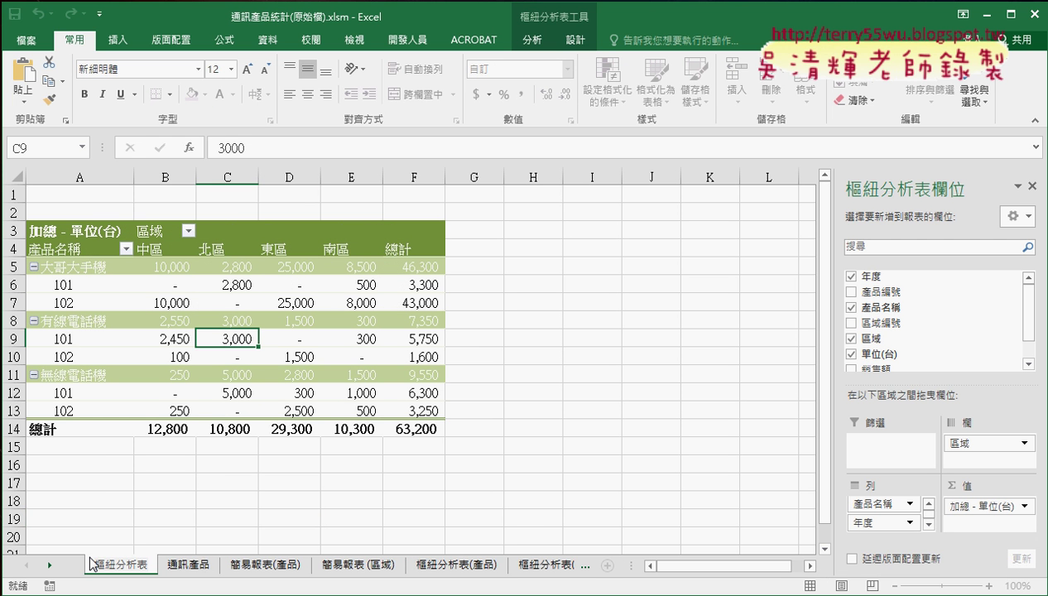
key(Return)
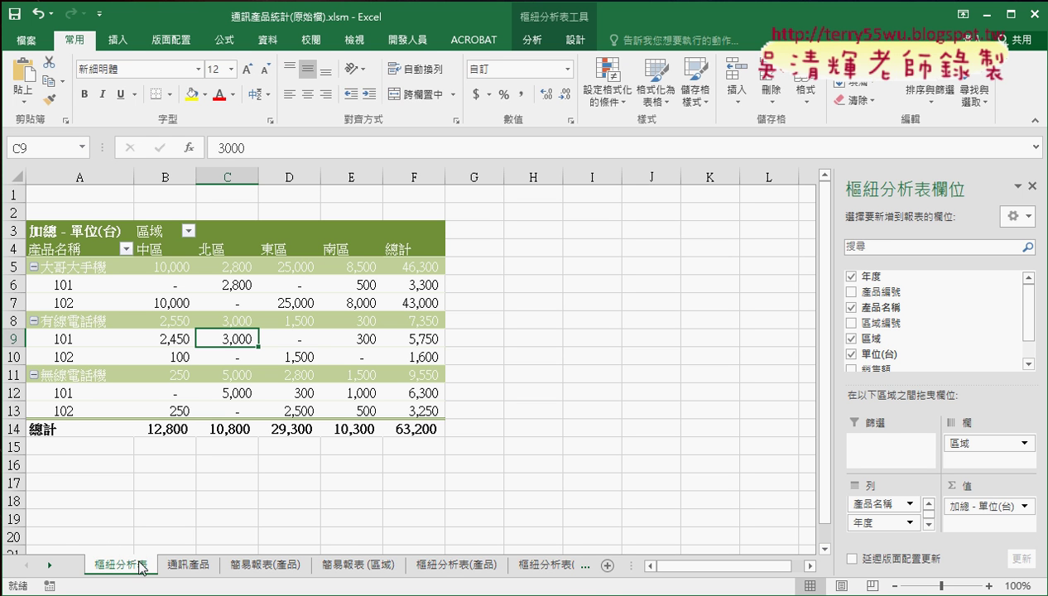